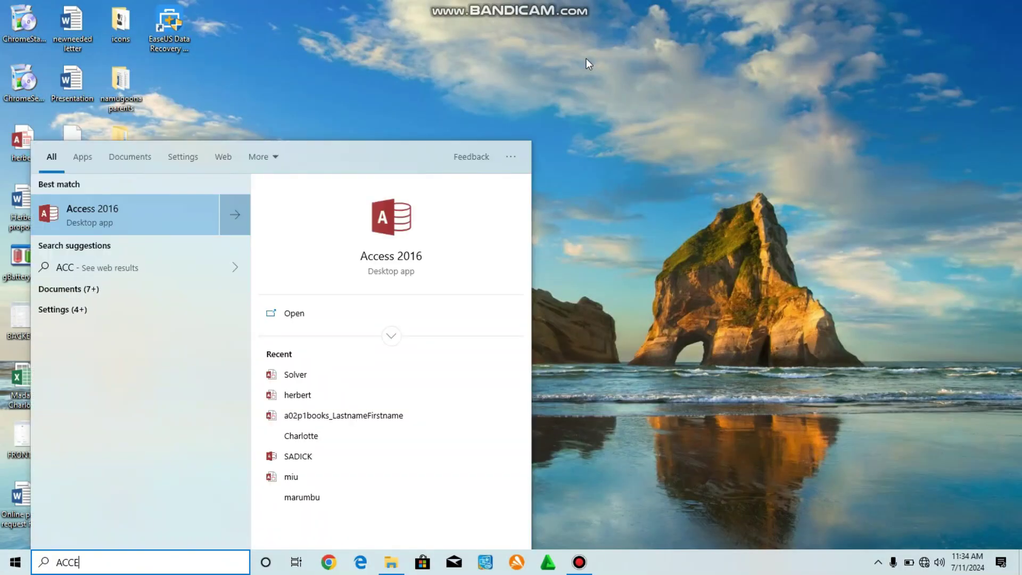
Launch Access 2016 by searching for ACCESS in the Windows Start menu.
type("SS")
key("Return")
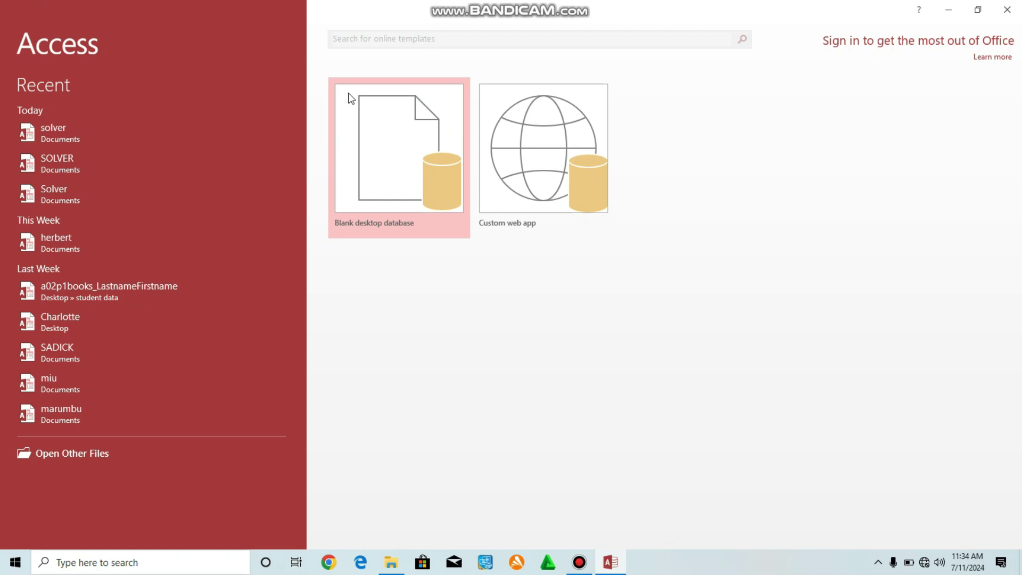
Create a blank desktop database with the file name solver.
left_click(407, 170)
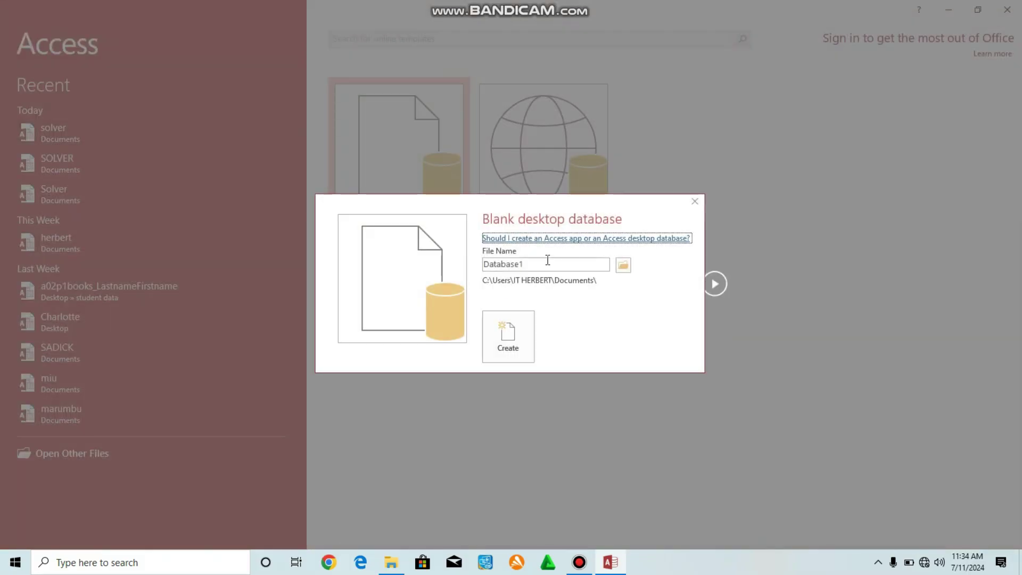
left_click(544, 262)
double_click(567, 261)
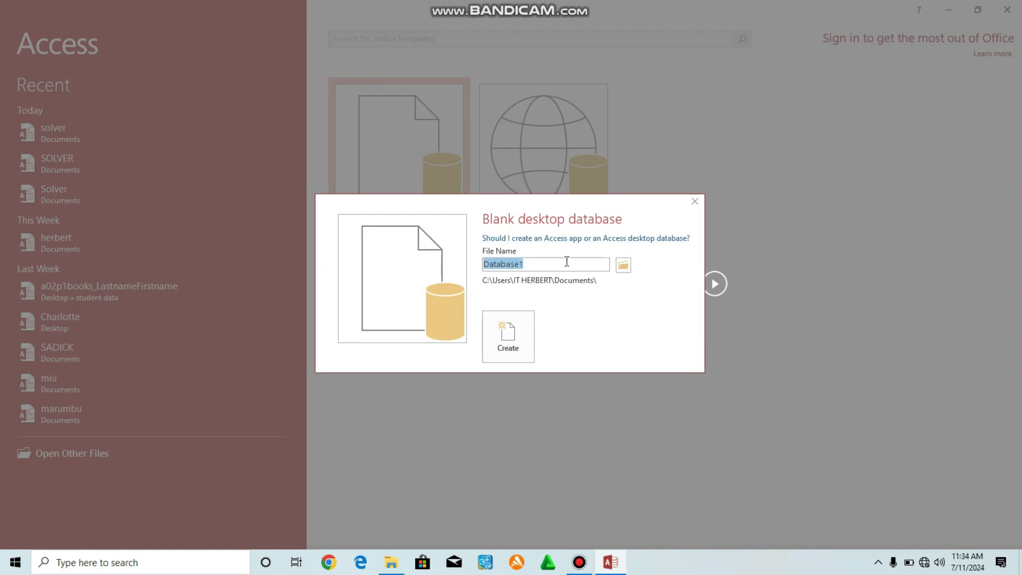
type("solver")
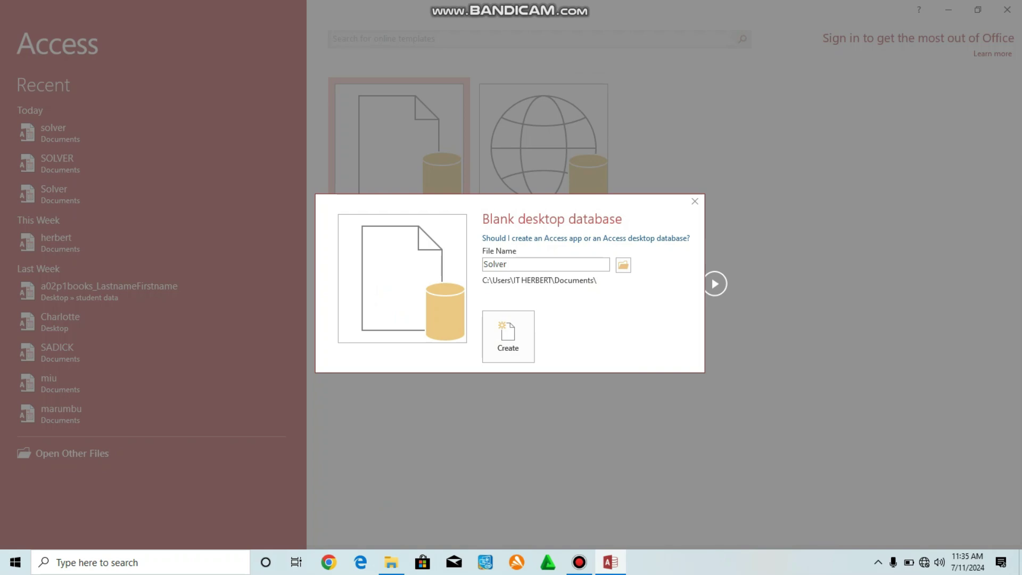
left_click(503, 337)
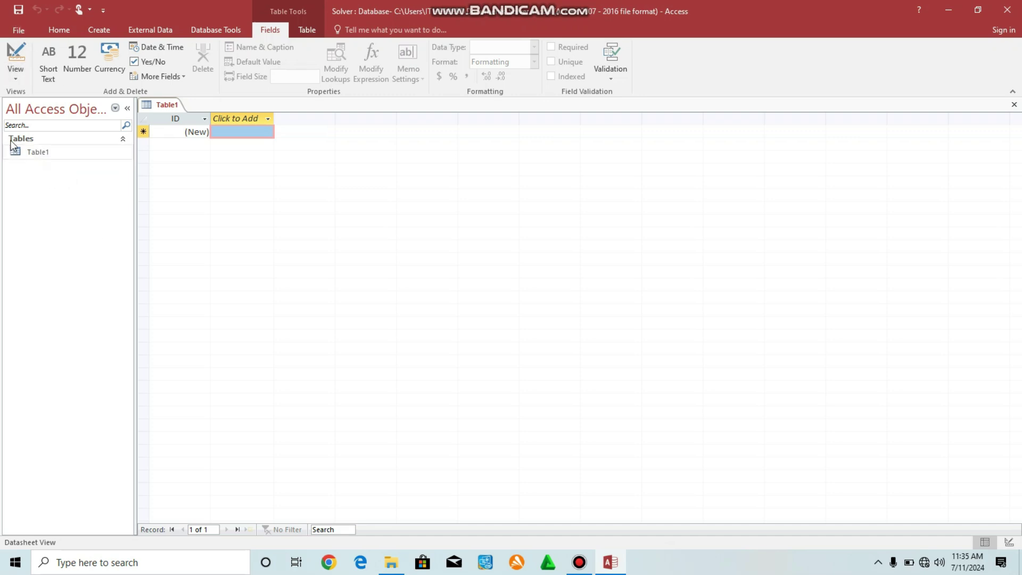
Switch Table1 to Design View, saving the table as school.
left_click(16, 74)
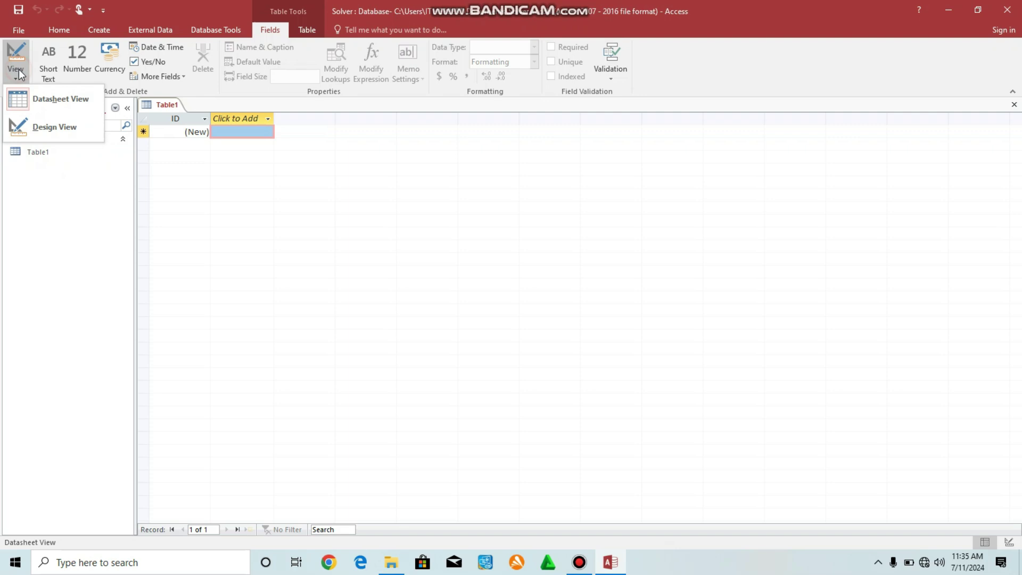
left_click(43, 127)
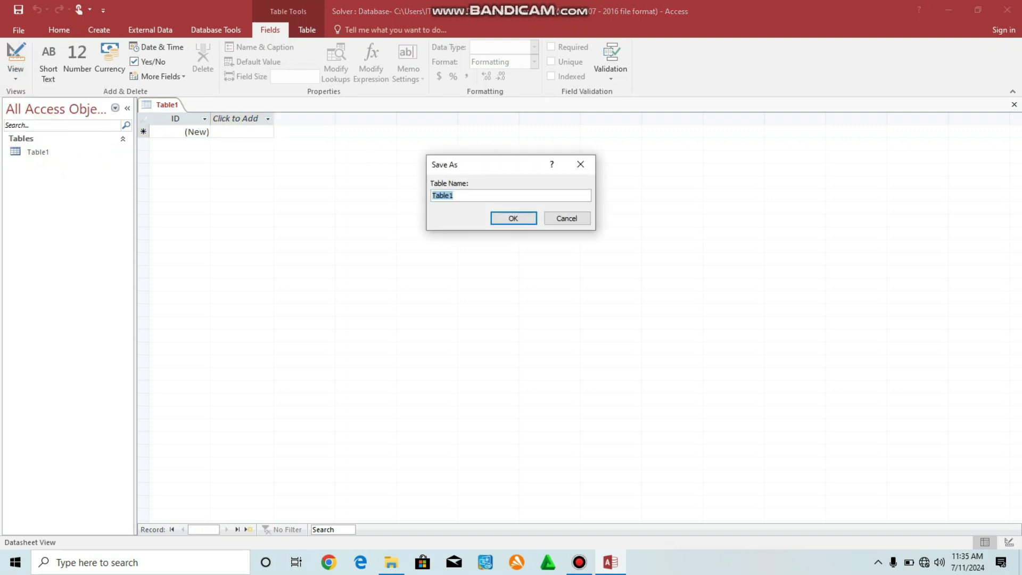
type("school")
left_click(513, 219)
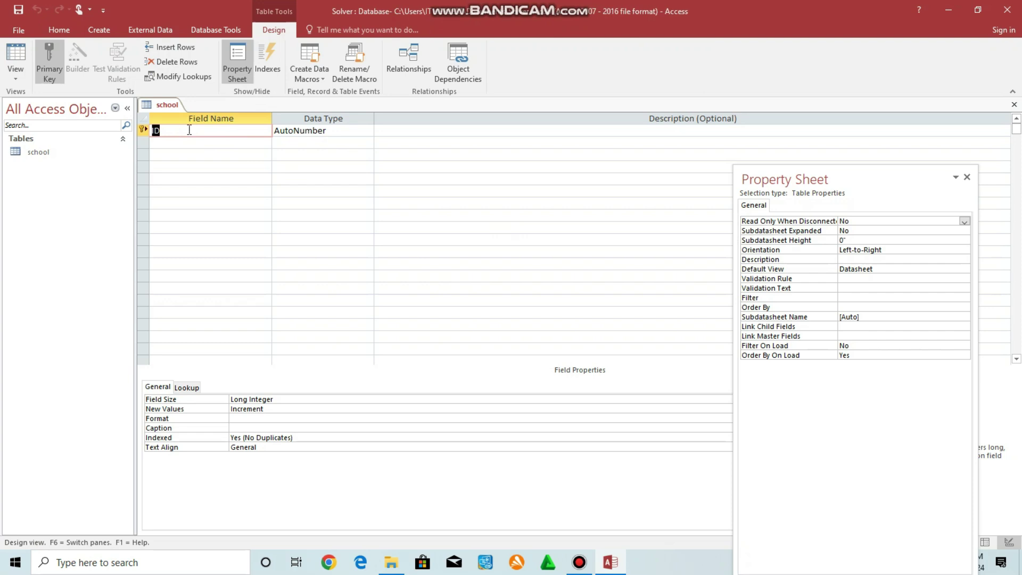
Rename the ID field to Student Number and give it the Short Text data type.
type("student Number")
left_click(352, 131)
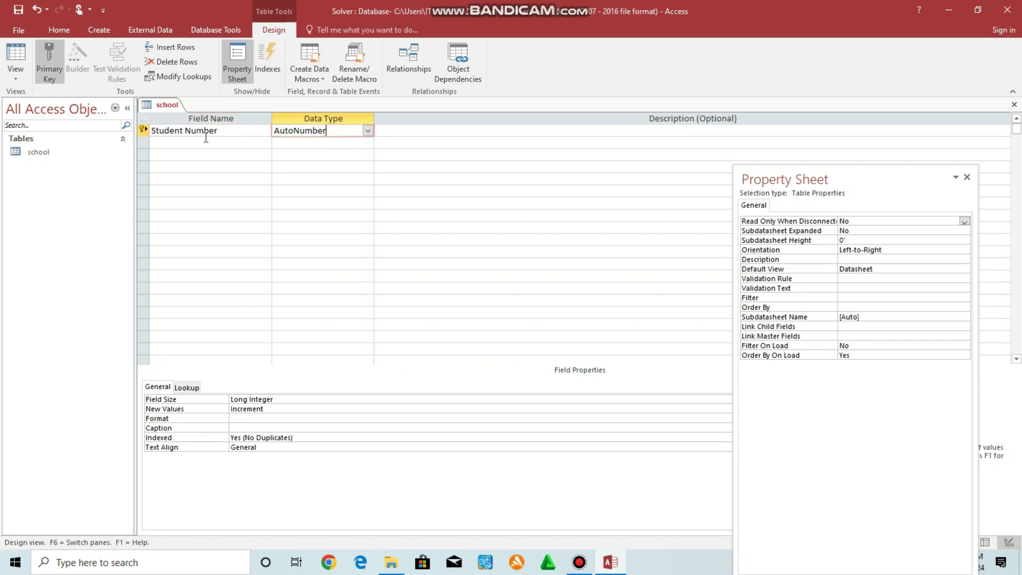
left_click(367, 131)
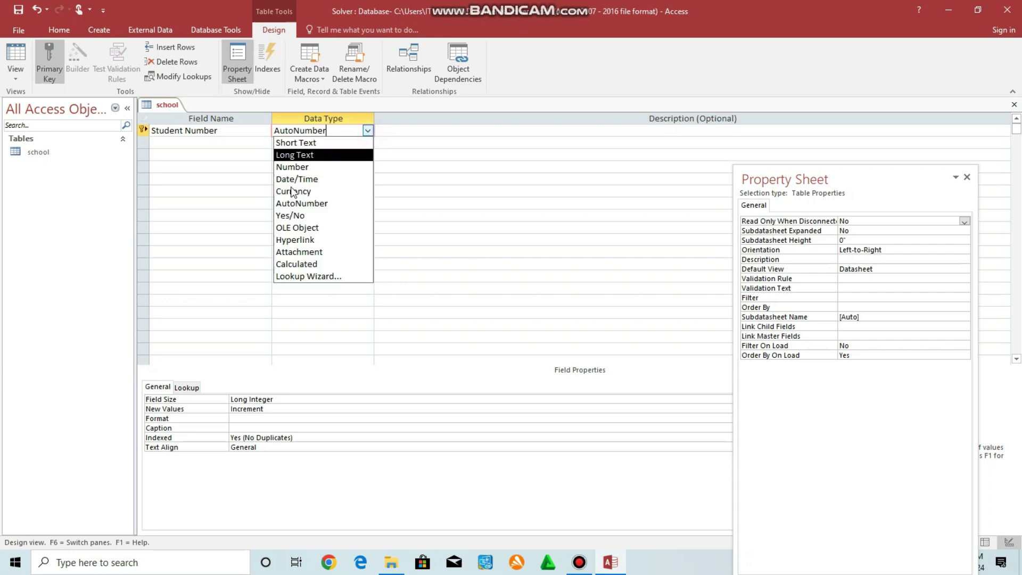
left_click(298, 142)
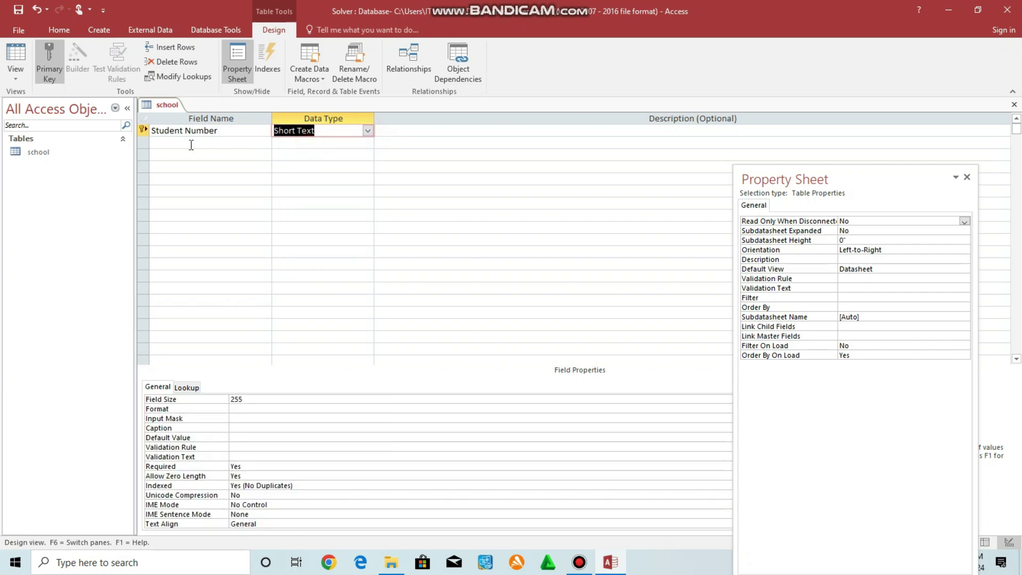
Make Student Number the primary key and add a second field called Name.
right_click(158, 133)
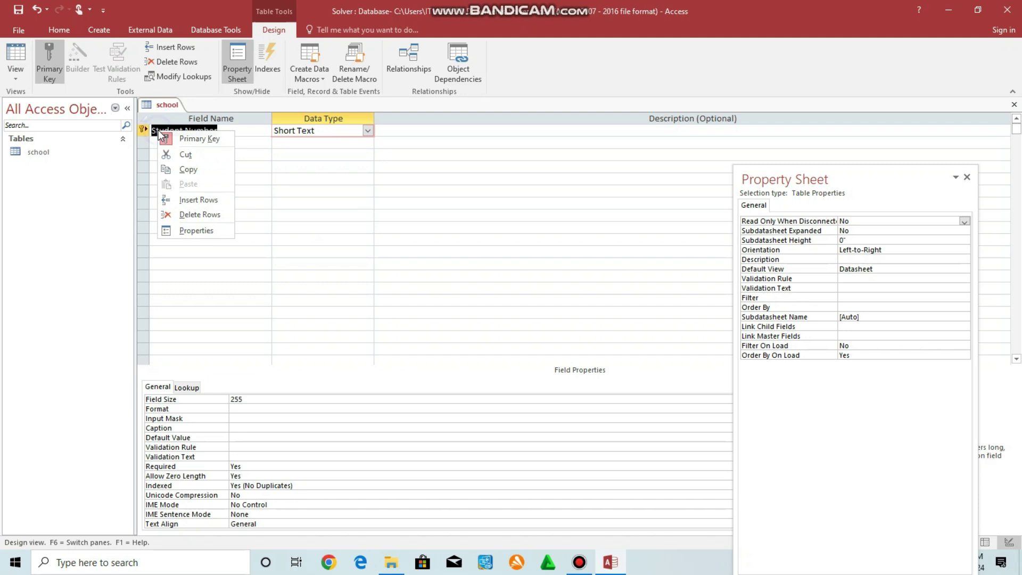
left_click(175, 140)
right_click(176, 135)
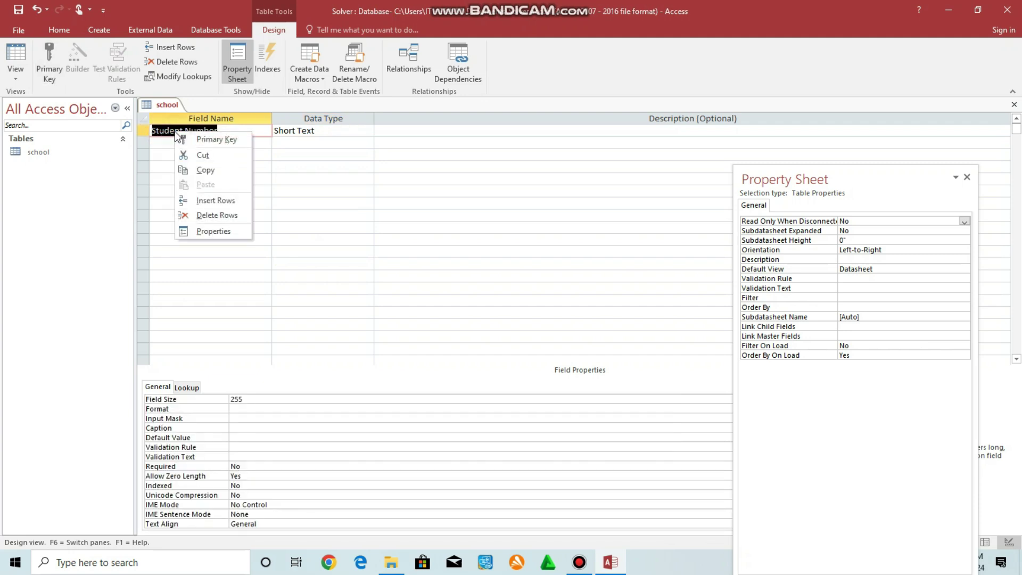
left_click(179, 139)
left_click(174, 142)
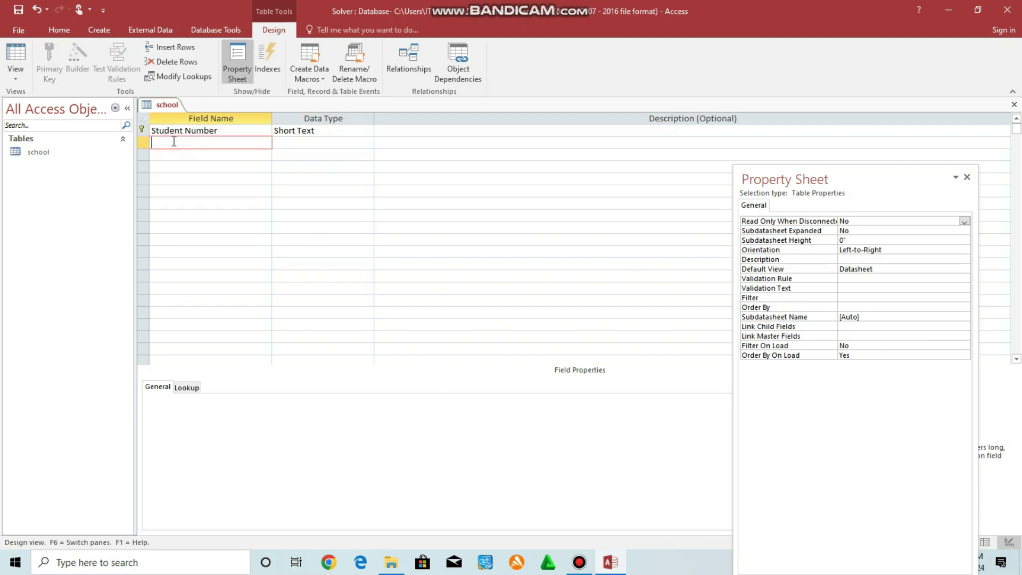
type("Name")
Dismiss the reserved-word warning for Name and add an Address field of Long Text type.
left_click(315, 141)
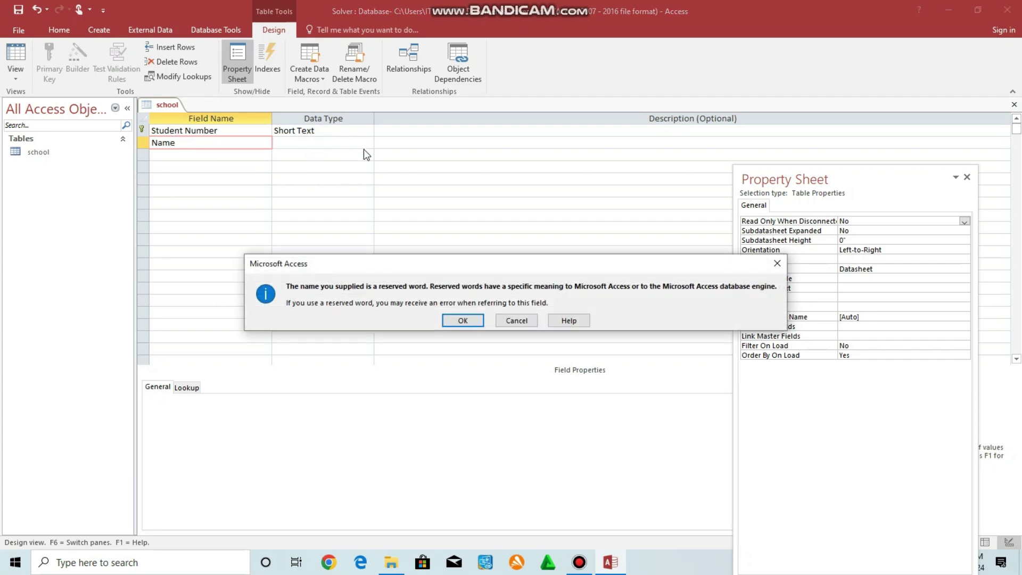
left_click(452, 320)
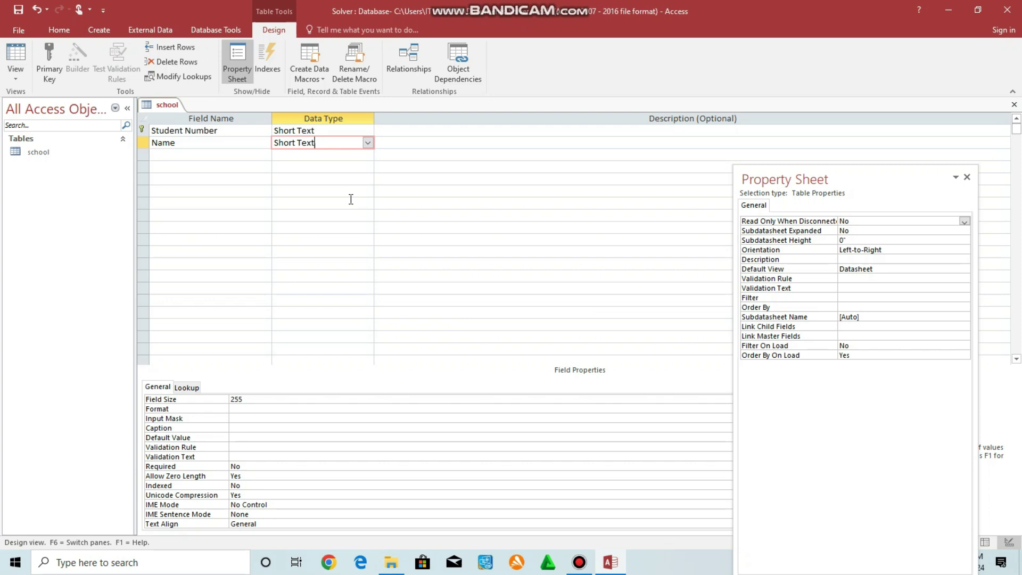
left_click(174, 154)
type("Addre")
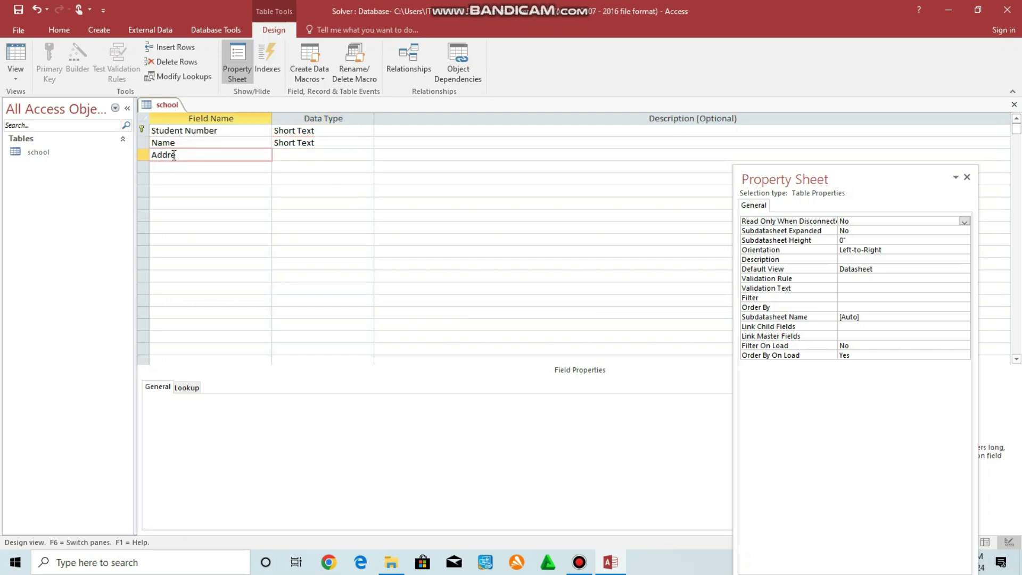
type("ss")
left_click(299, 156)
left_click(368, 155)
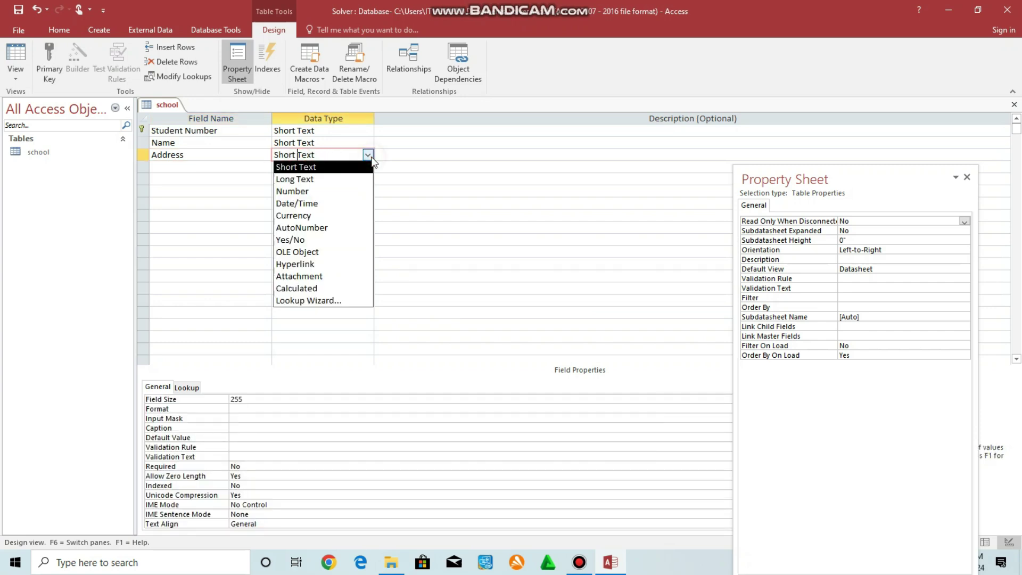
left_click(311, 179)
Add an Amount field with the Currency data type.
left_click(190, 167)
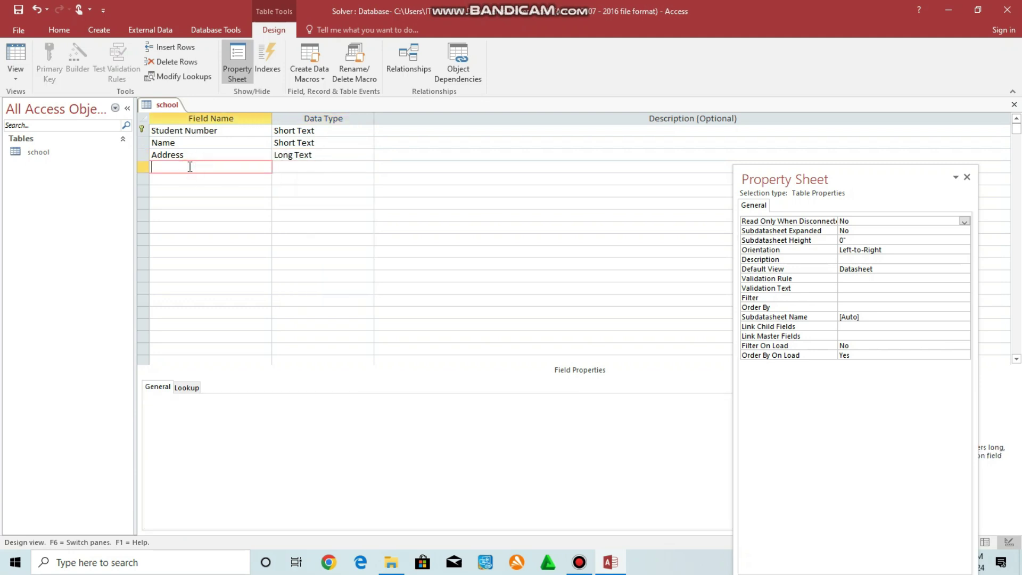
type("Amount")
left_click(320, 167)
left_click(368, 167)
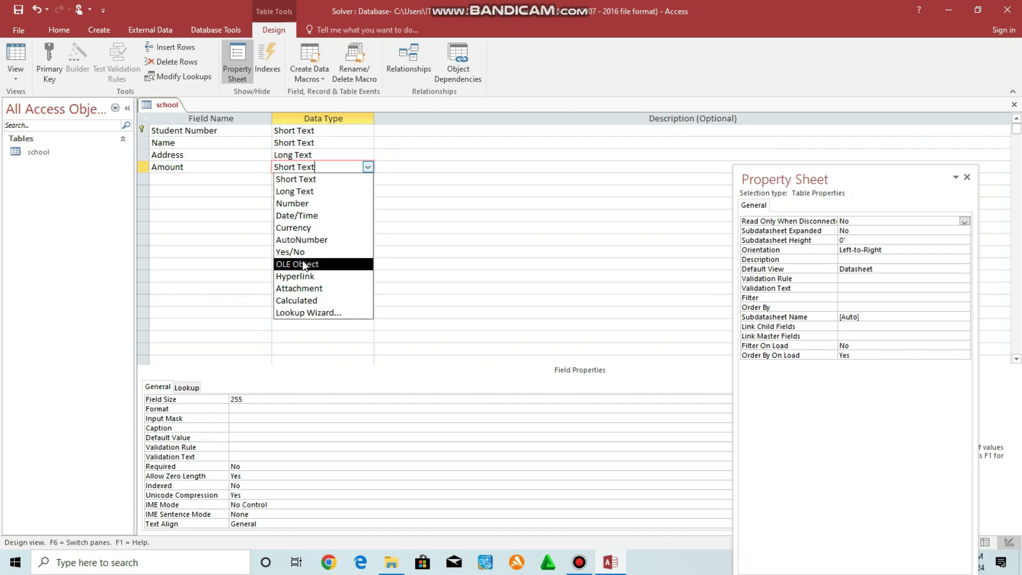
left_click(300, 228)
Add a DOB field with the Date/Time data type.
left_click(173, 180)
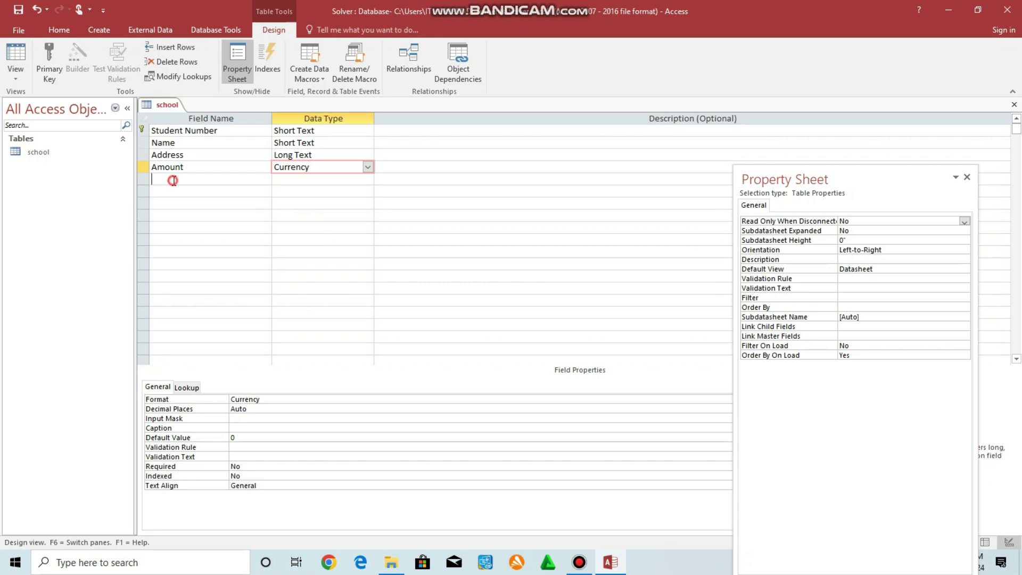
type("d")
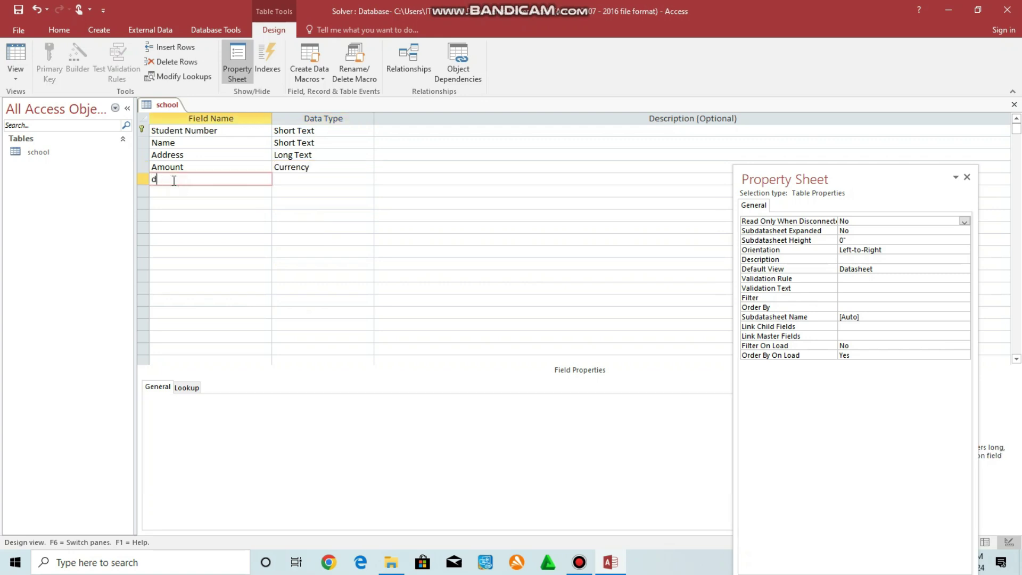
key("BackSpace")
type("DOB")
left_click(290, 180)
left_click(368, 180)
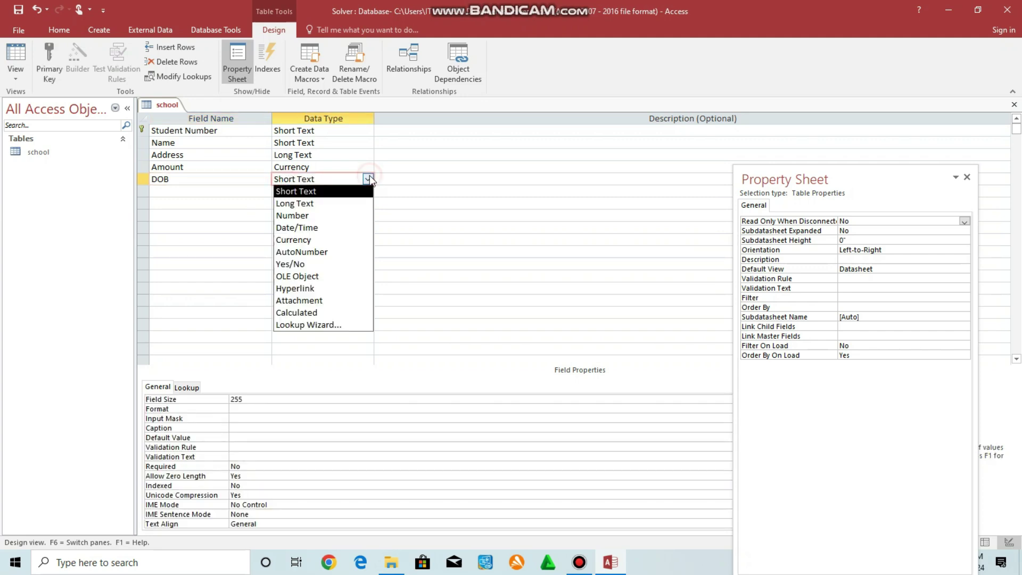
left_click(297, 228)
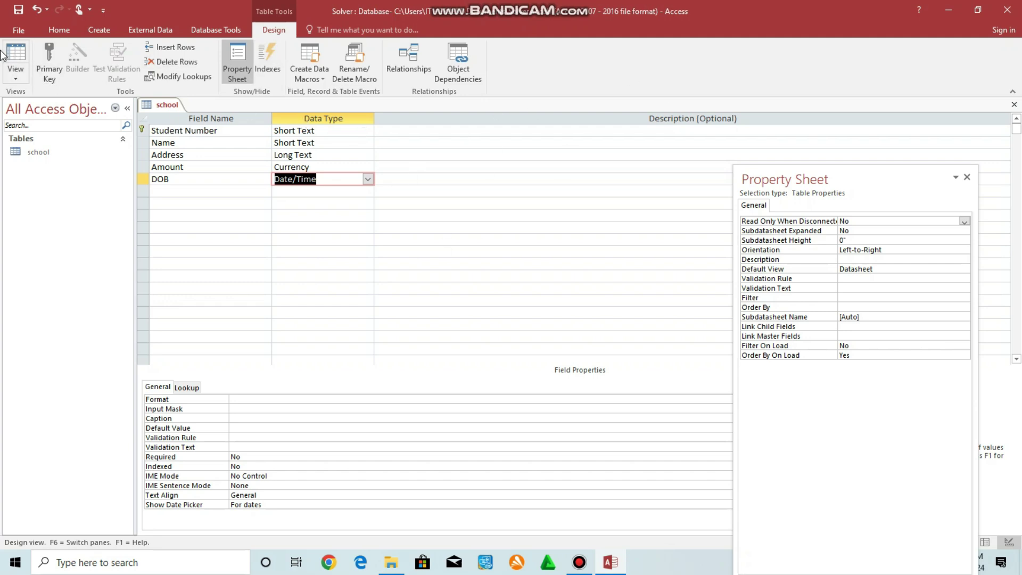
In Datasheet View, enter record H0001 with the student's name, address, amount 120,000 and DOB July 16.
left_click(16, 63)
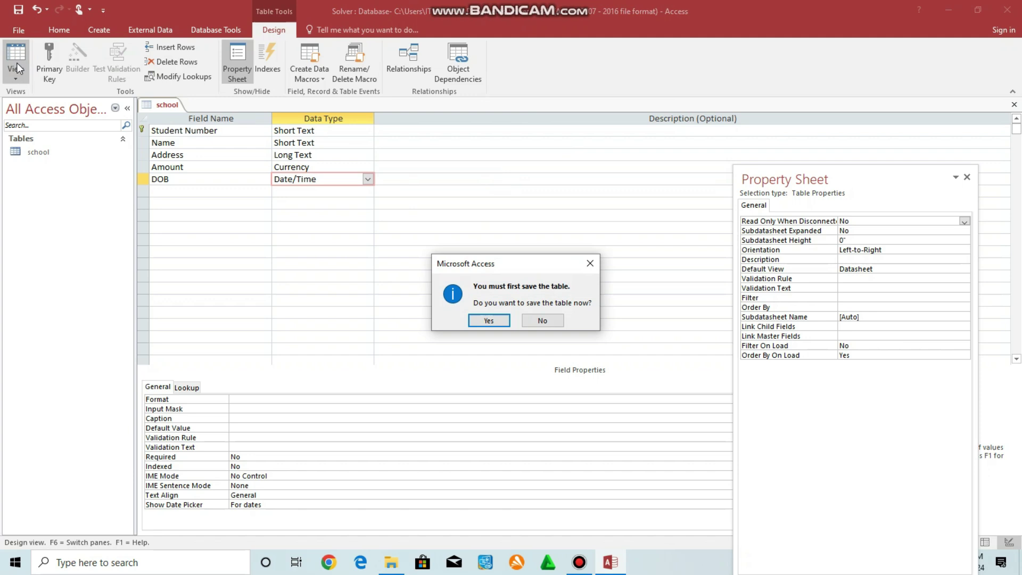
left_click(489, 321)
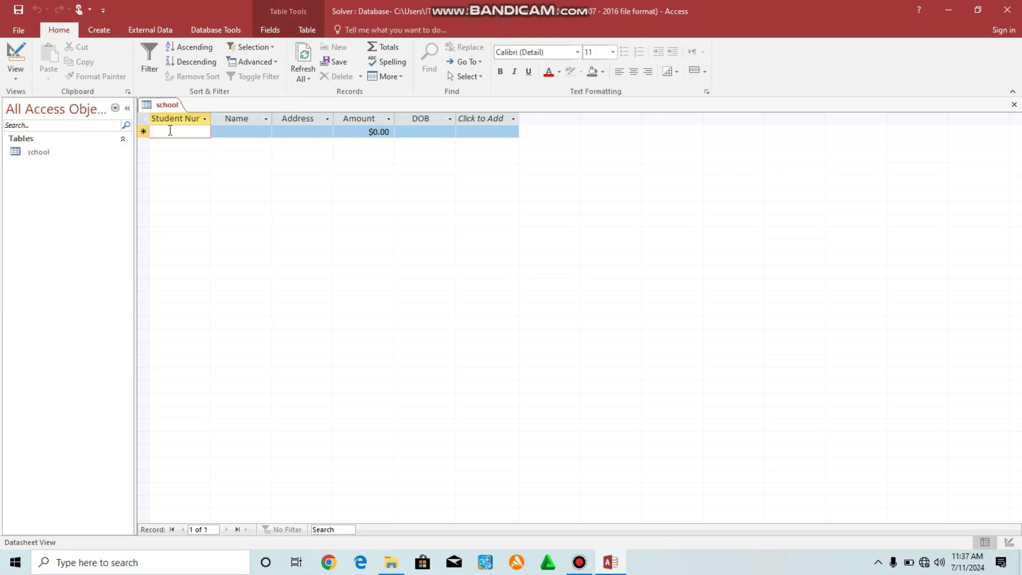
key("Caps_Lock")
type("H")
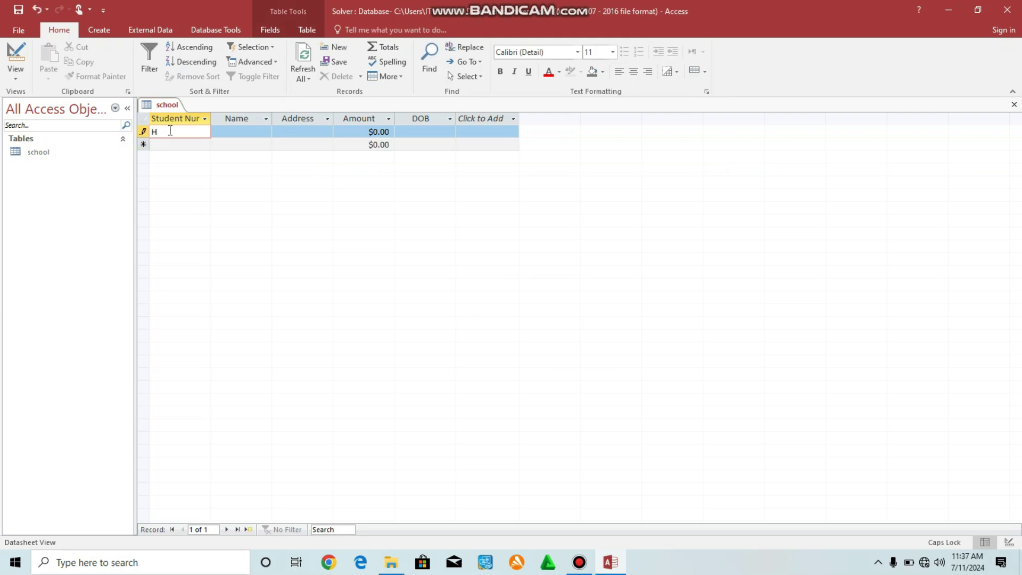
type("0001")
left_click(247, 133)
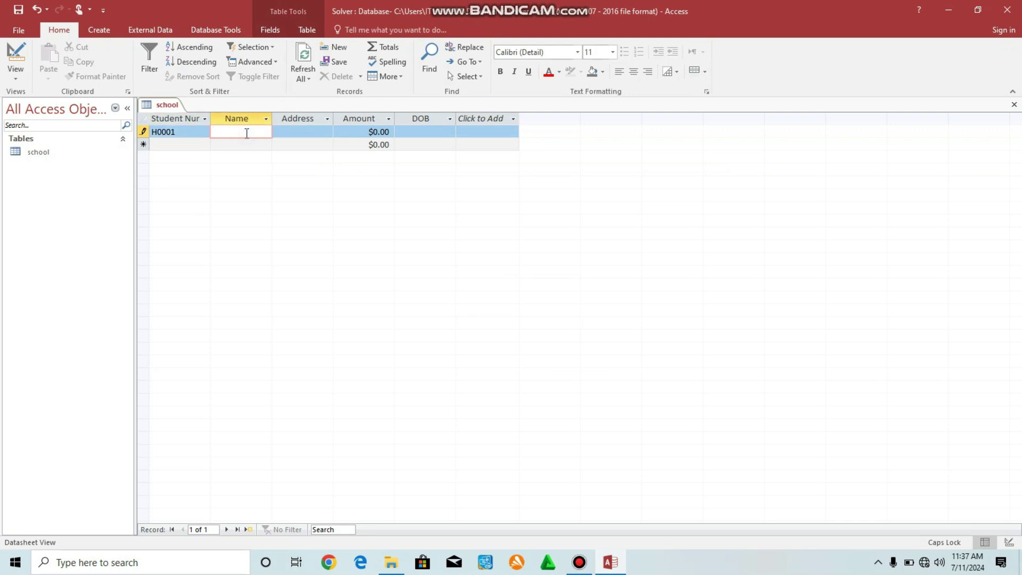
left_click(305, 132)
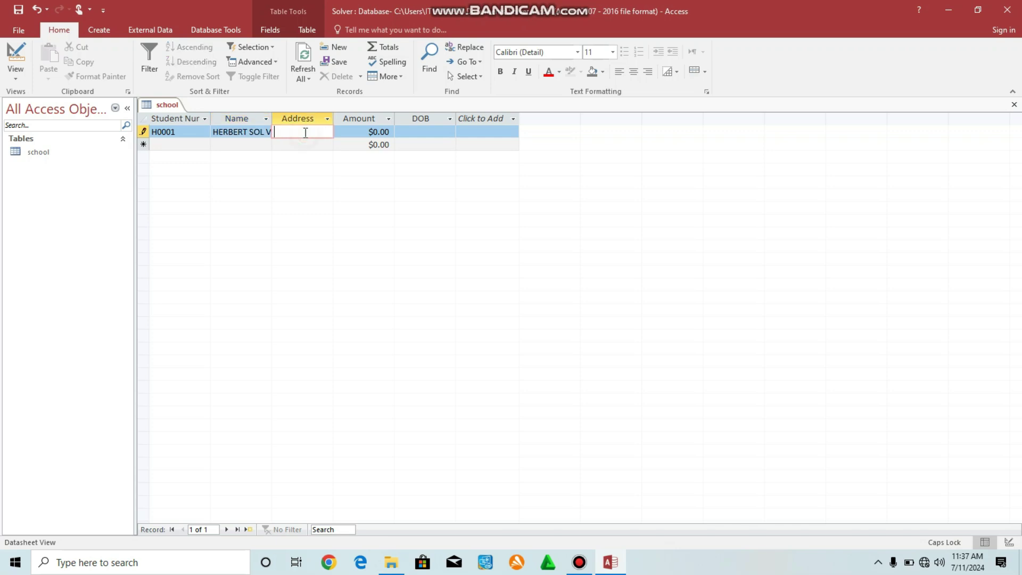
type("JINJA")
left_click(367, 131)
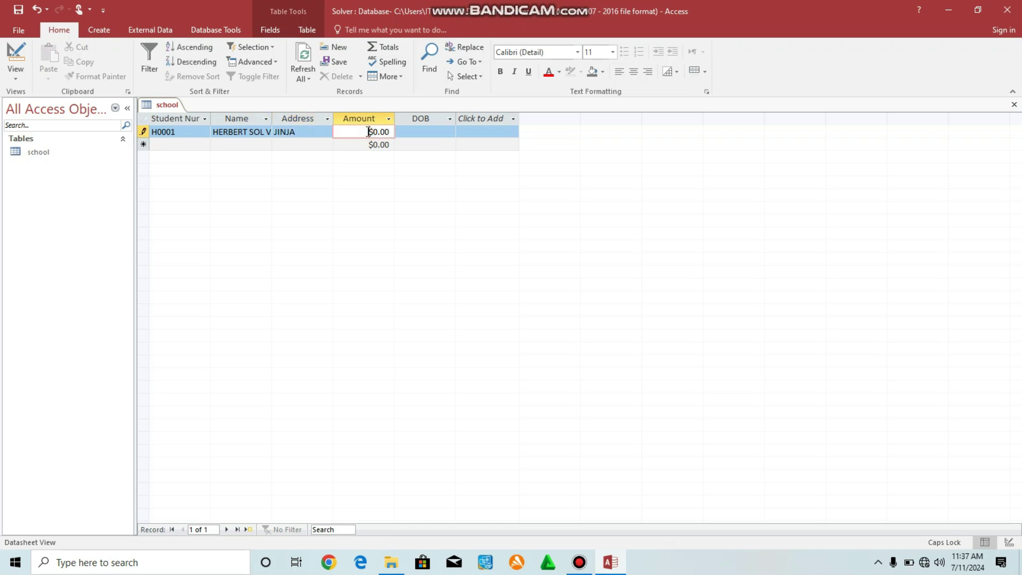
type("120,000")
left_click(413, 132)
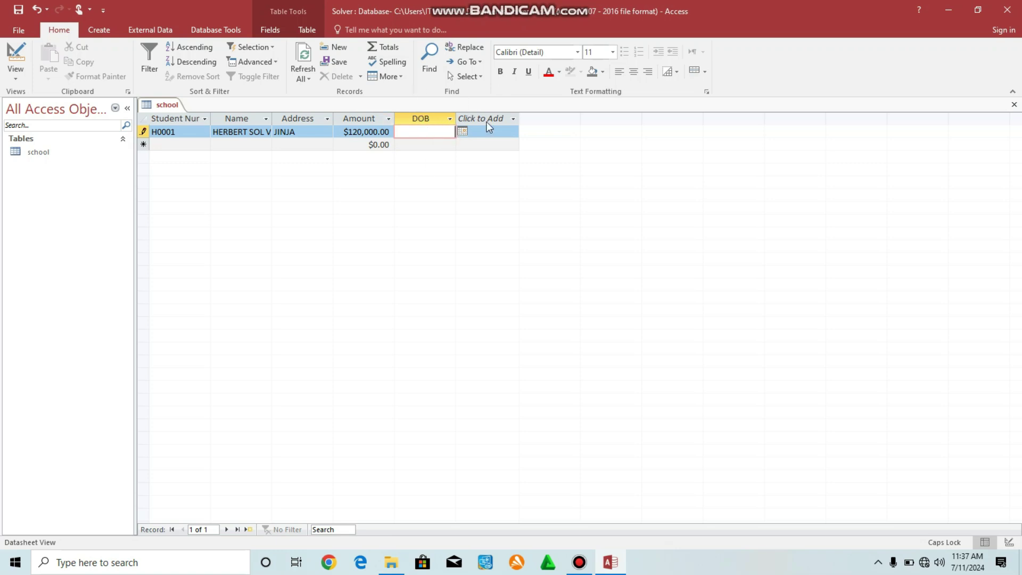
left_click(462, 131)
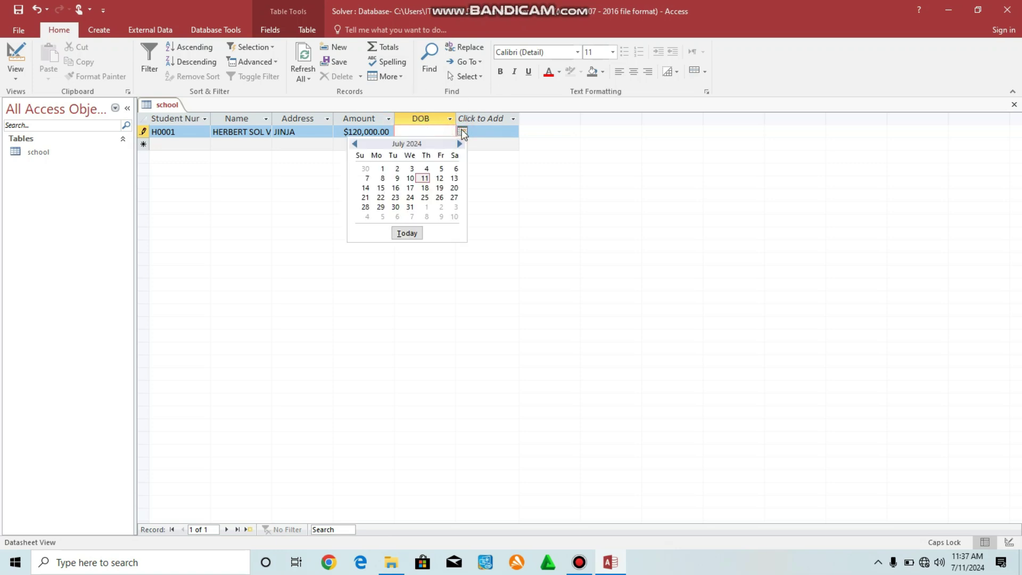
left_click(399, 188)
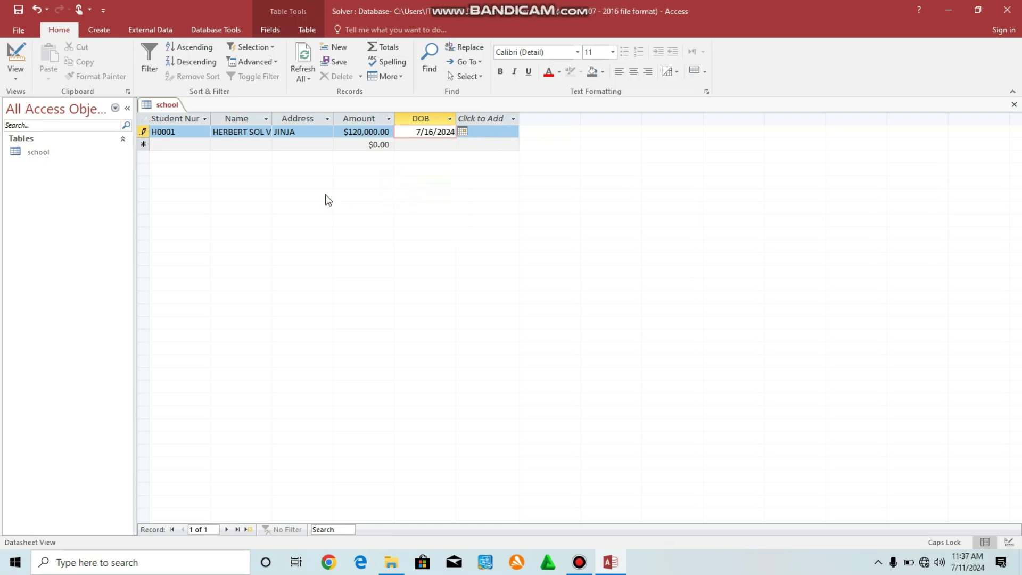
Enter the second record with the student's name in capitals, address, amount 300000 and DOB July 12.
left_click(175, 145)
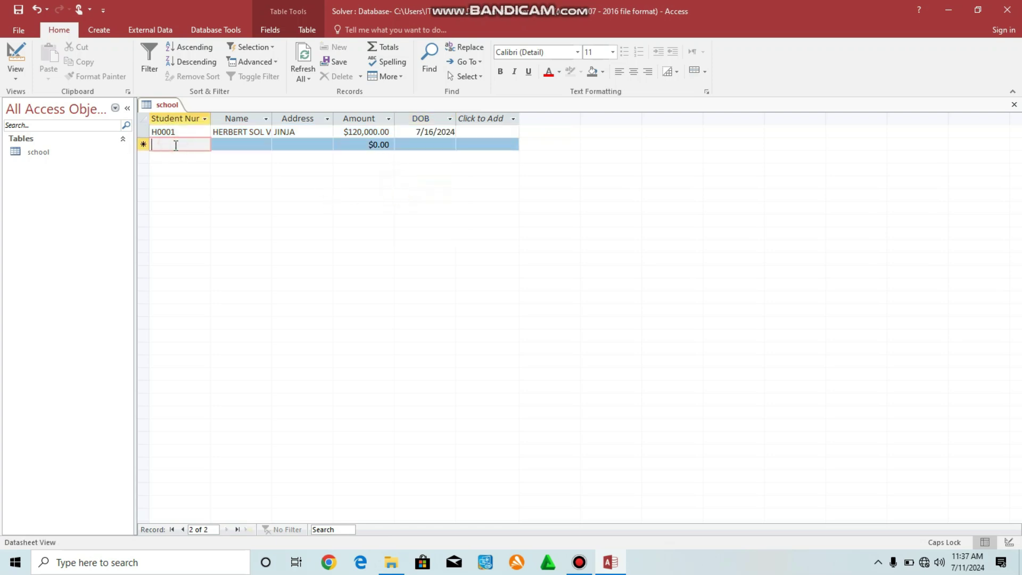
type("h00")
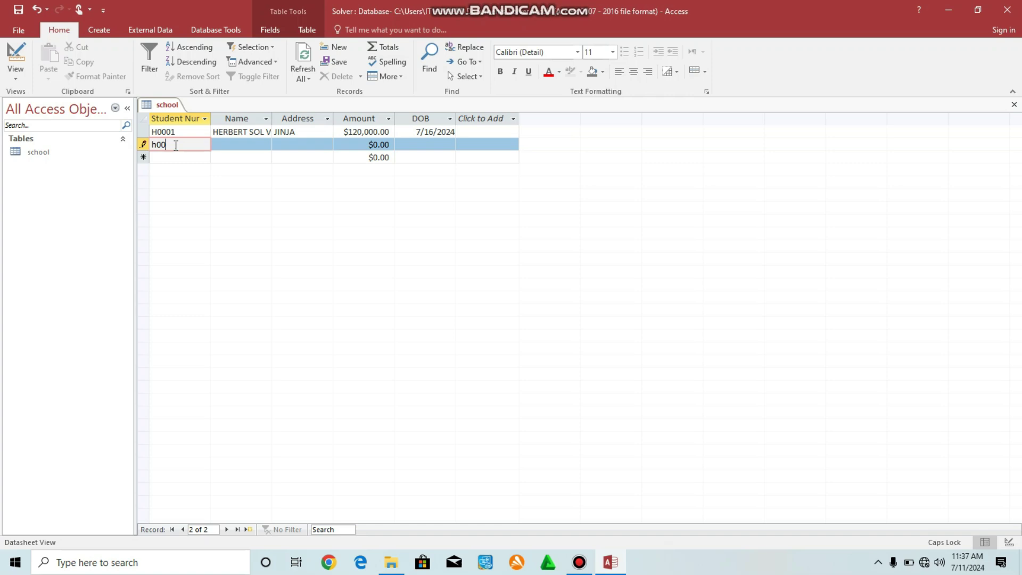
key("BackSpace")
key("BackSpace")
key("BackSpace")
key("Caps_Lock")
type("h")
key("Caps_Lock")
key("Caps_Lock")
type("00")
key("Tab")
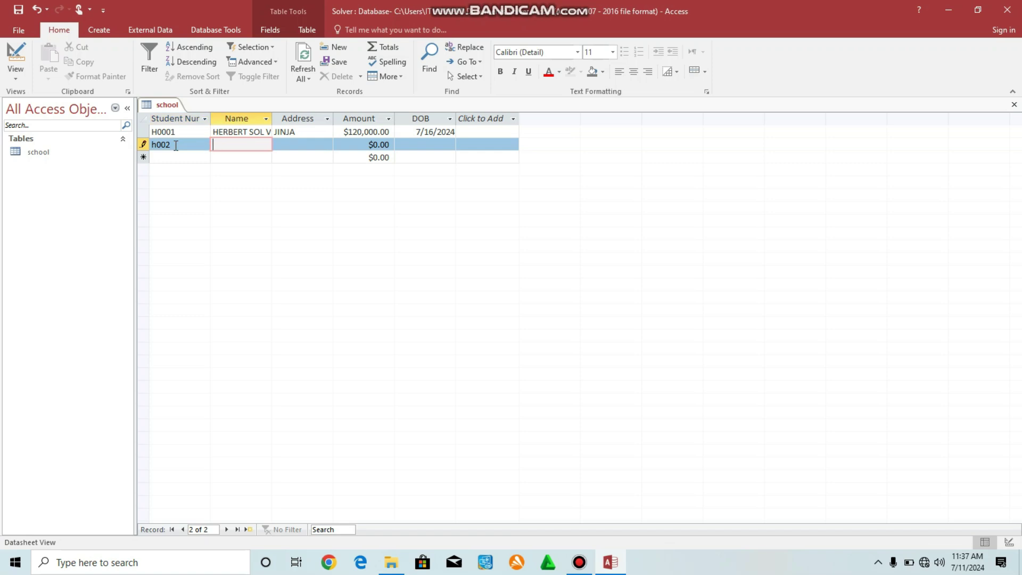
type("flavia")
key("BackSpace")
key("BackSpace")
key("BackSpace")
key("BackSpace")
key("BackSpace")
key("Caps_Lock")
type("FLAVIA")
key("Tab")
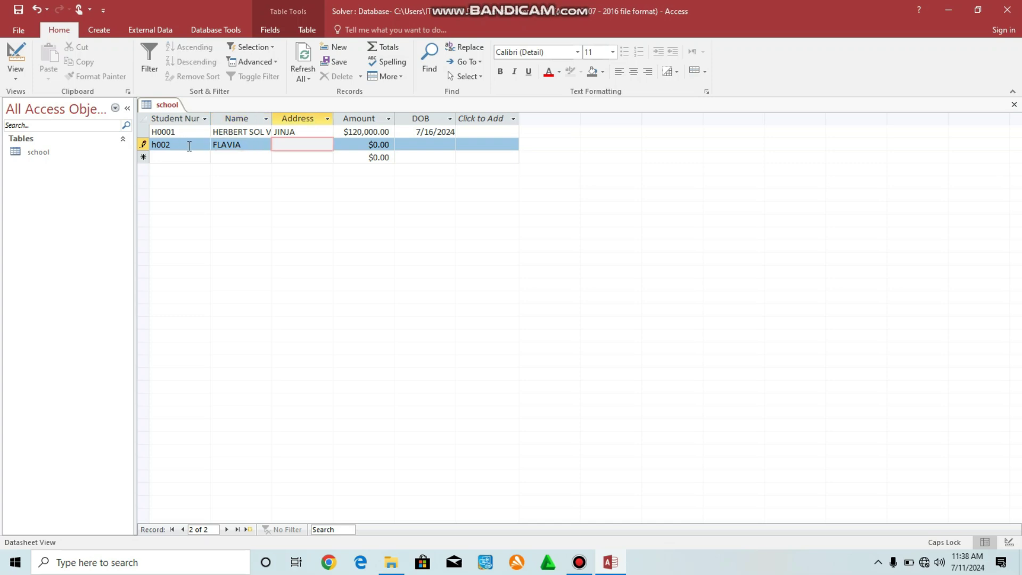
type("IGANGA")
key("Tab")
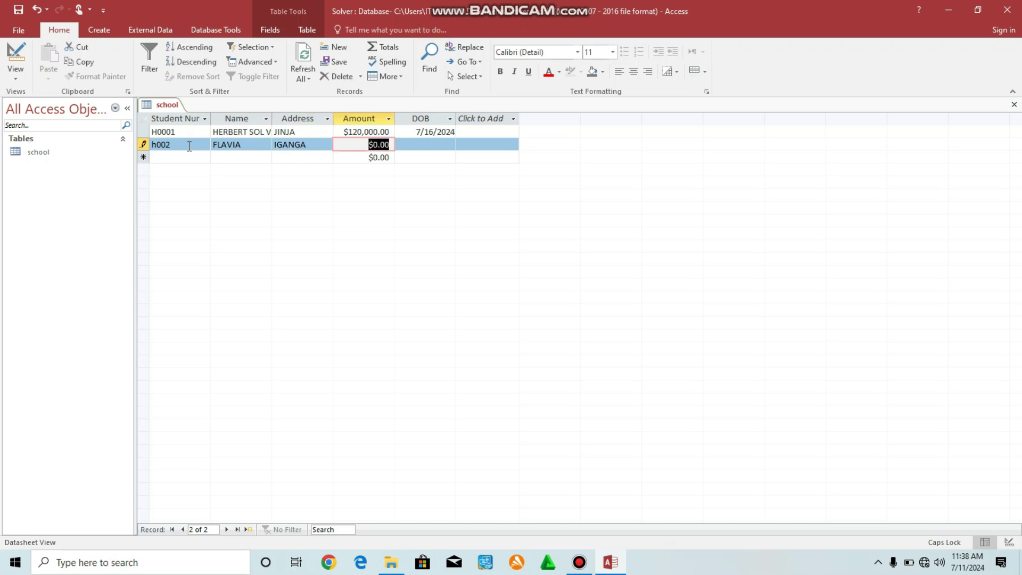
type("300000")
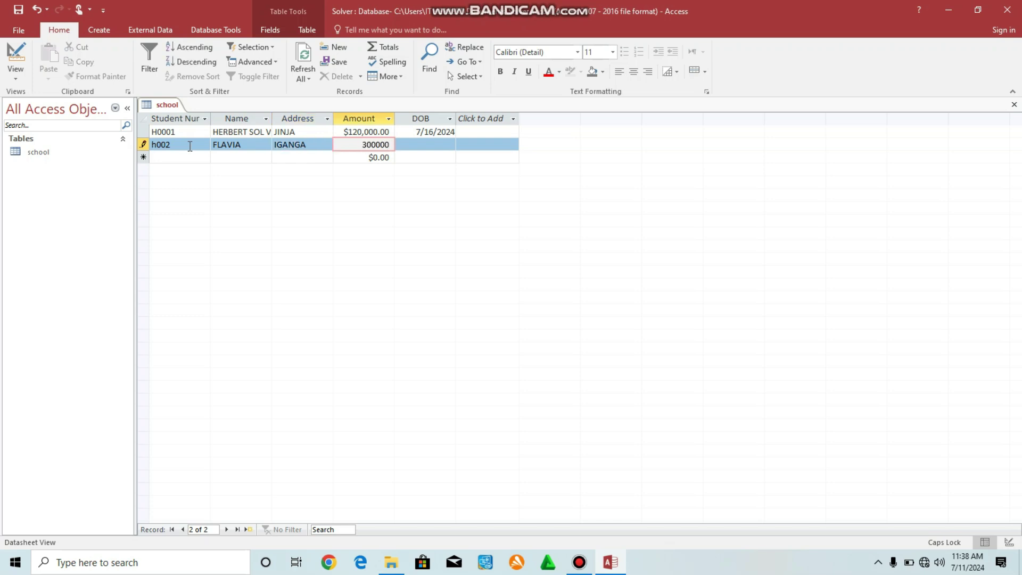
left_click(450, 143)
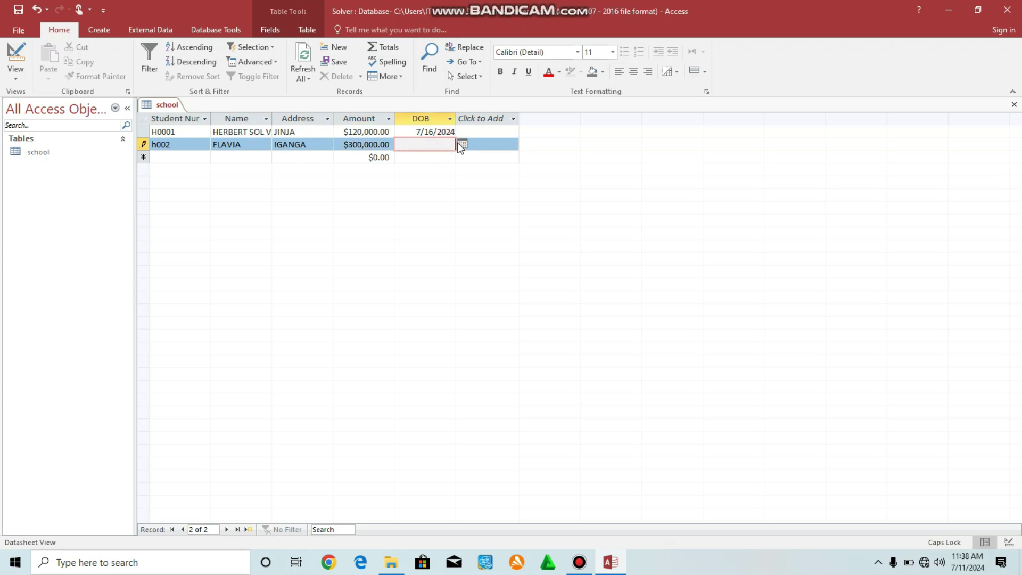
left_click(461, 145)
left_click(438, 189)
left_click(174, 158)
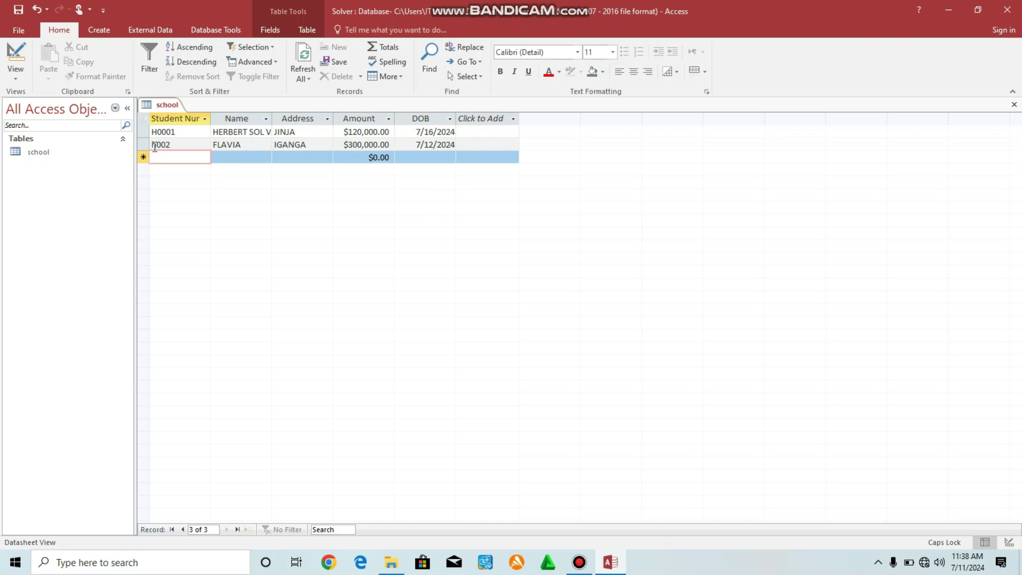
Correct the second student number from h002 to H002.
left_click(156, 144)
key("BackSpace")
type("H003")
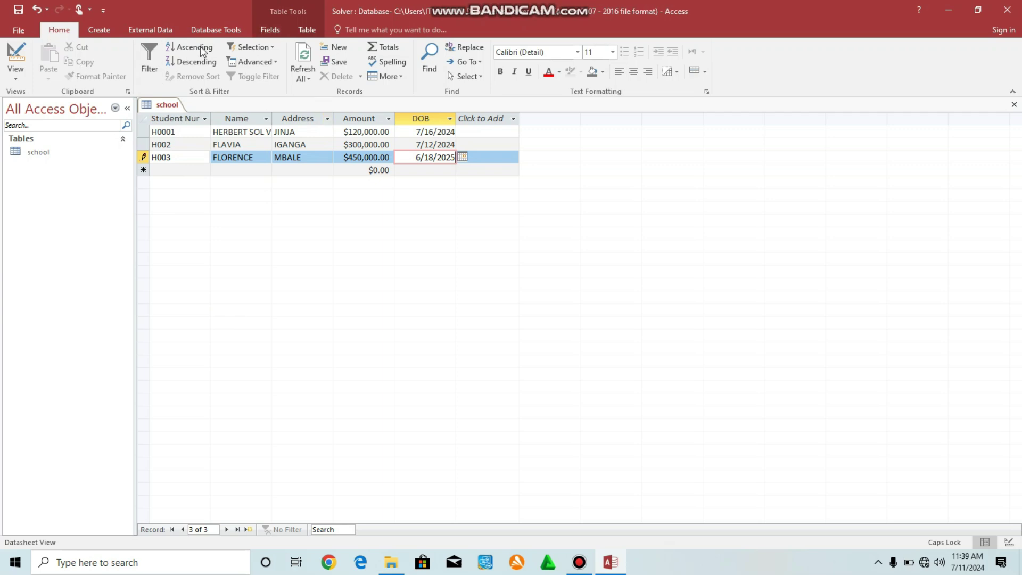
Close the school table after rechecking its records, then create a blank Form1 with Form Design.
left_click(1014, 104)
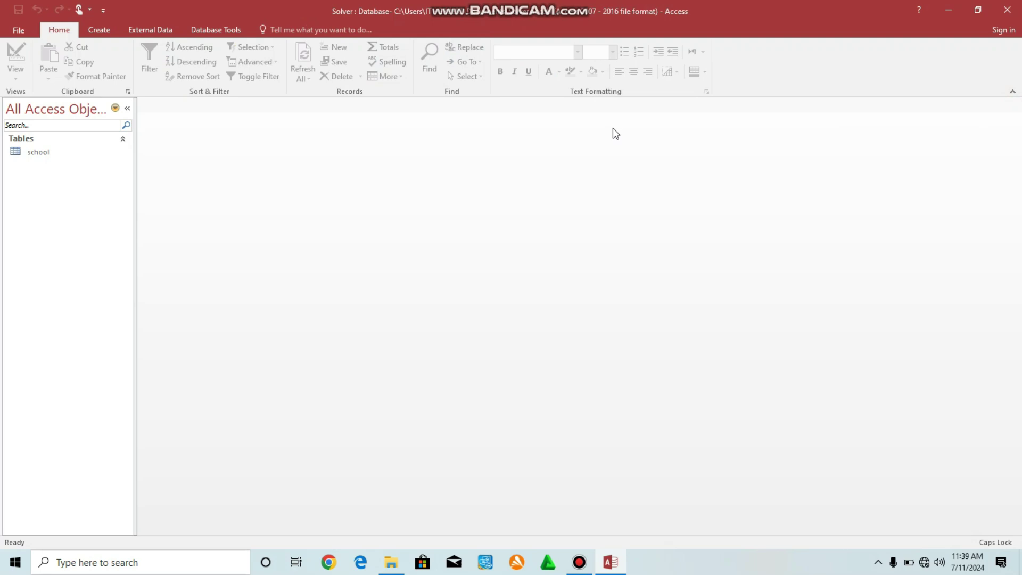
double_click(26, 152)
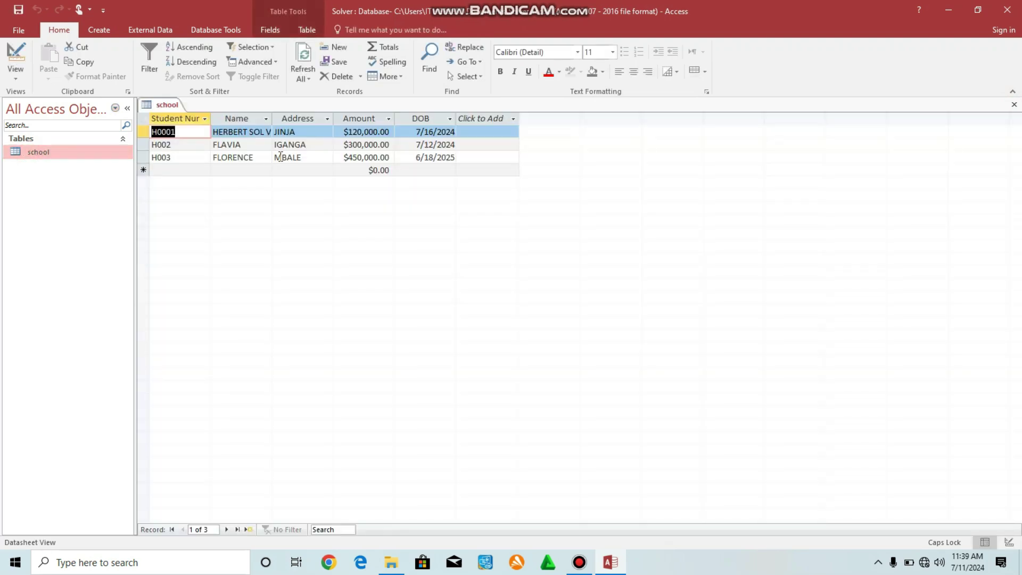
left_click(1014, 105)
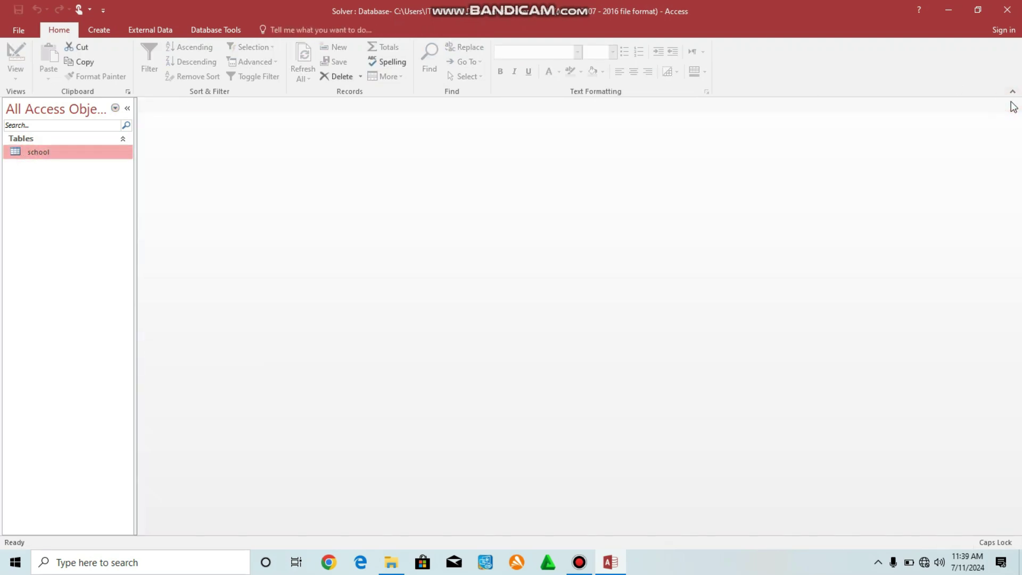
left_click(100, 29)
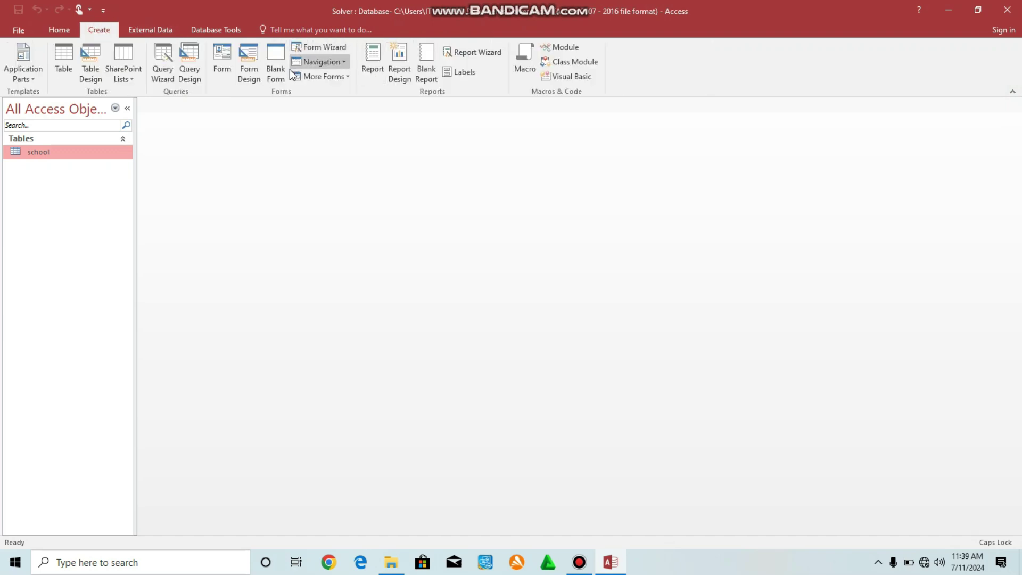
left_click(250, 59)
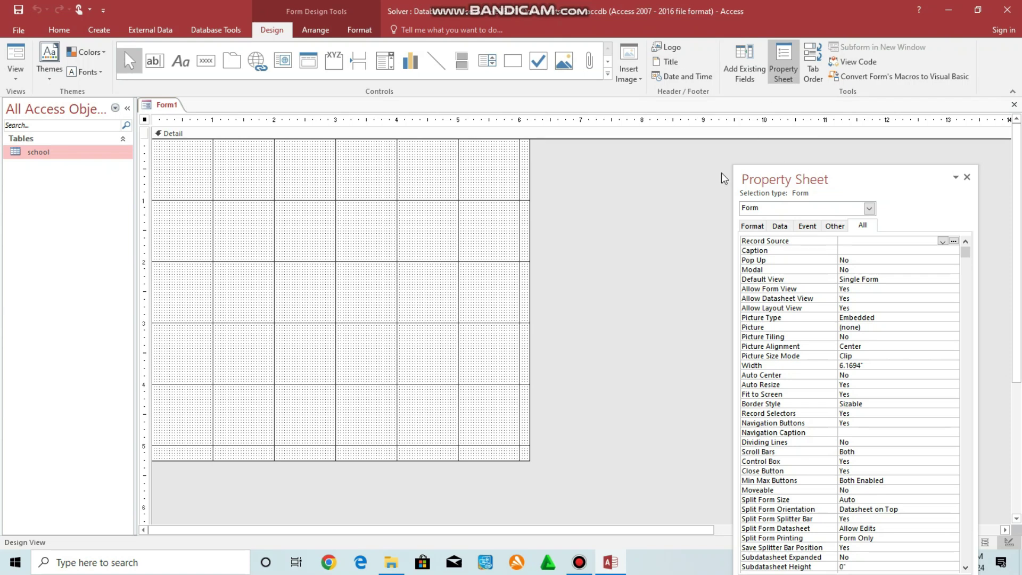
Set Form1's Record Source to the school table and show its Field List.
left_click(967, 177)
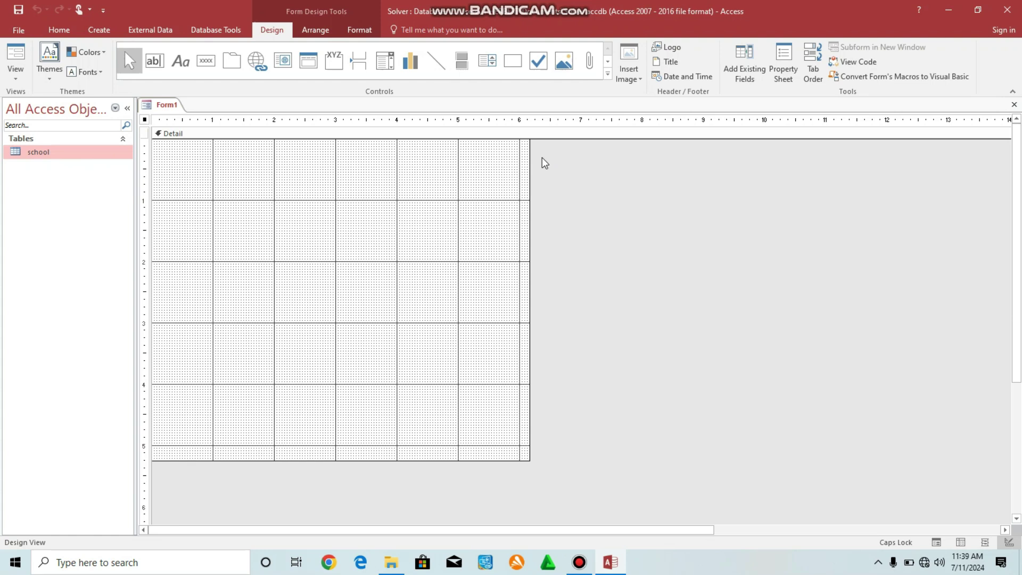
key("F4")
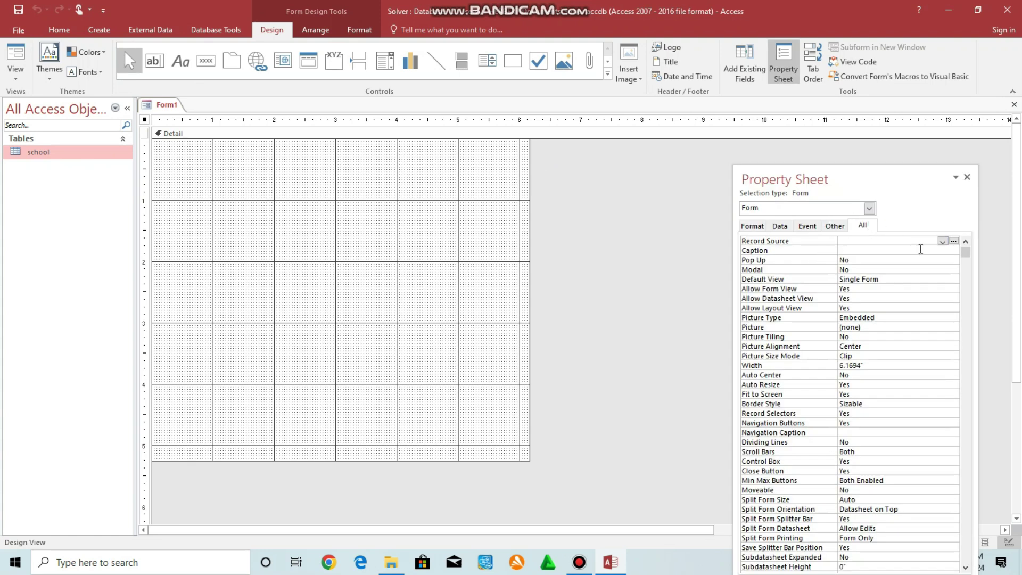
left_click(943, 242)
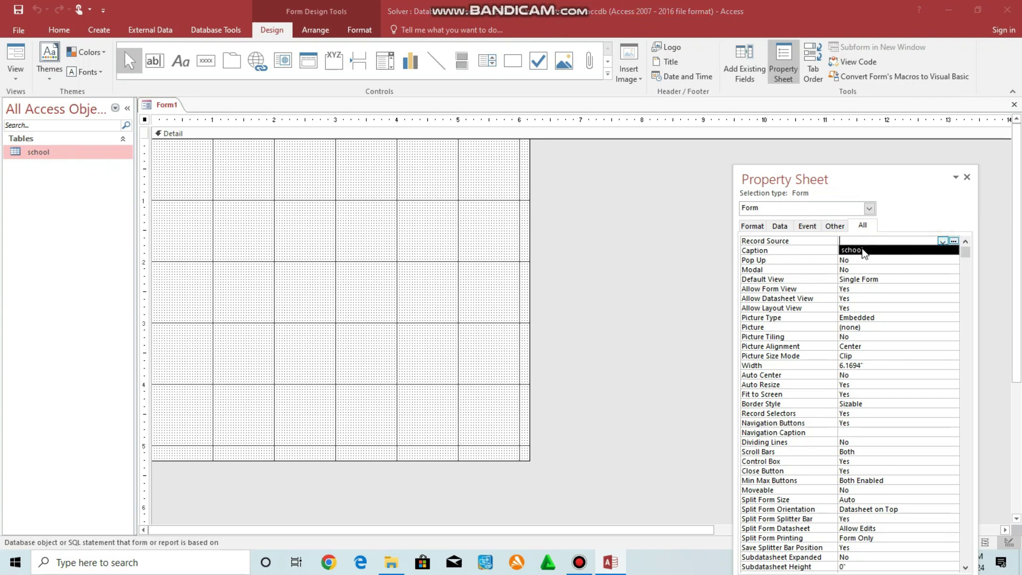
left_click(863, 250)
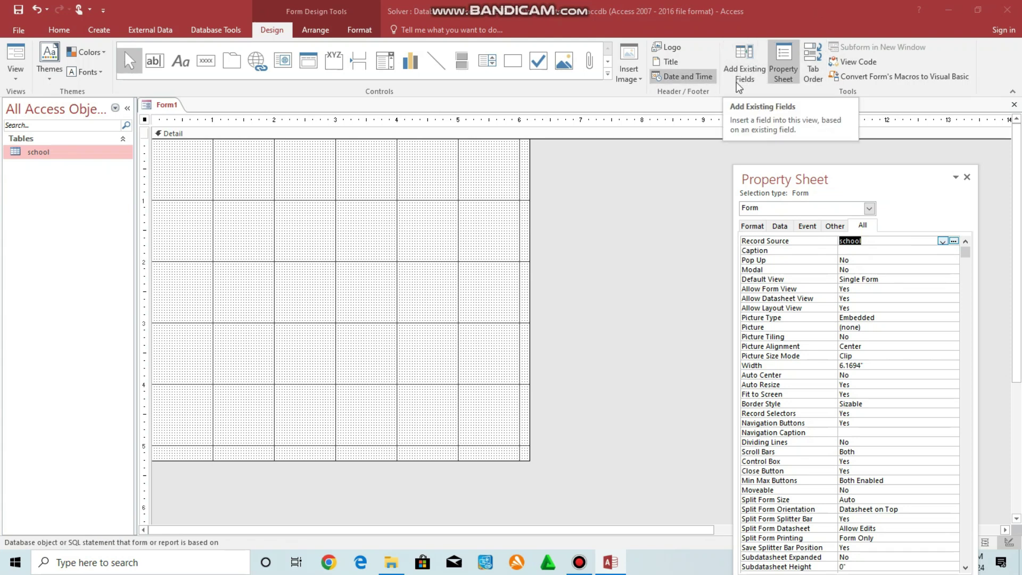
left_click(755, 68)
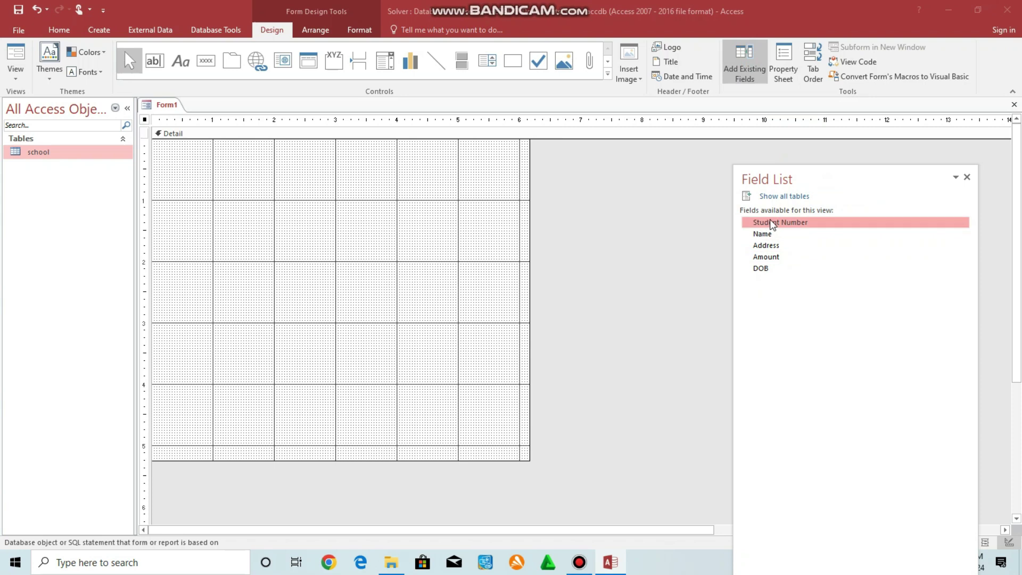
Place the Student Number, Name, Address, Amount and DOB fields onto the Detail section.
left_click_drag(772, 223, 261, 168)
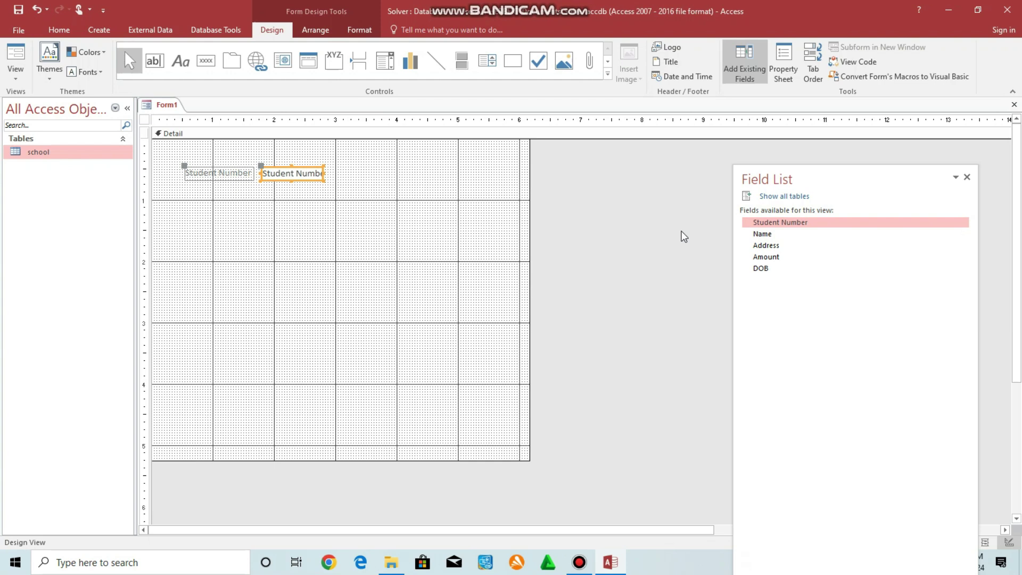
left_click_drag(763, 233, 259, 226)
left_click_drag(767, 245, 239, 277)
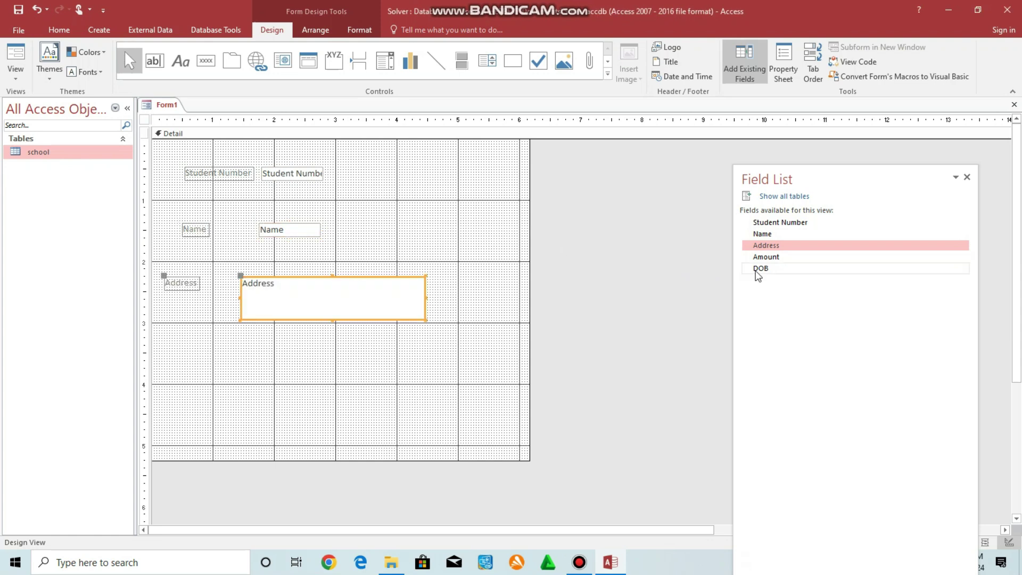
left_click_drag(767, 257, 218, 369)
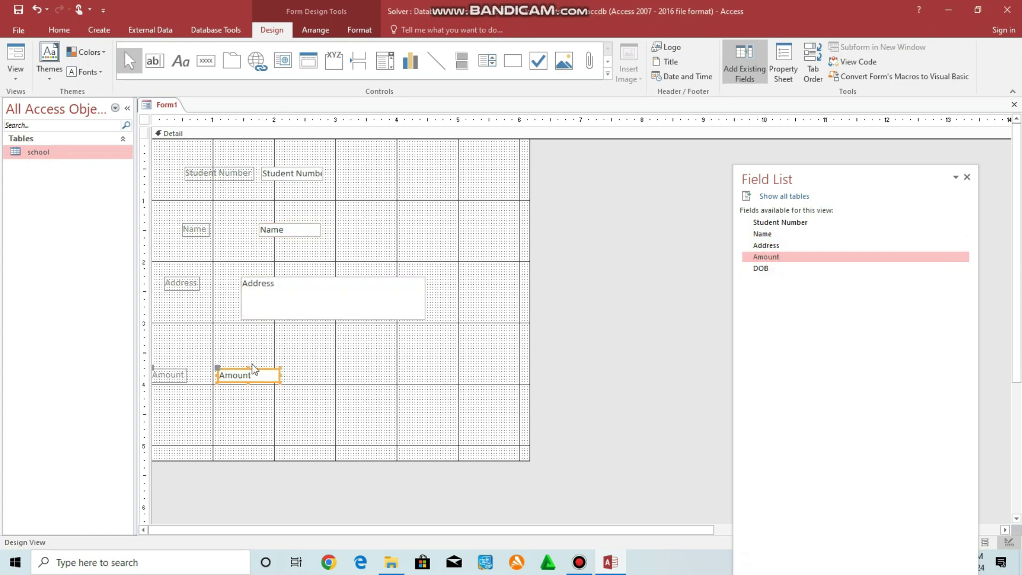
left_click_drag(769, 271, 233, 417)
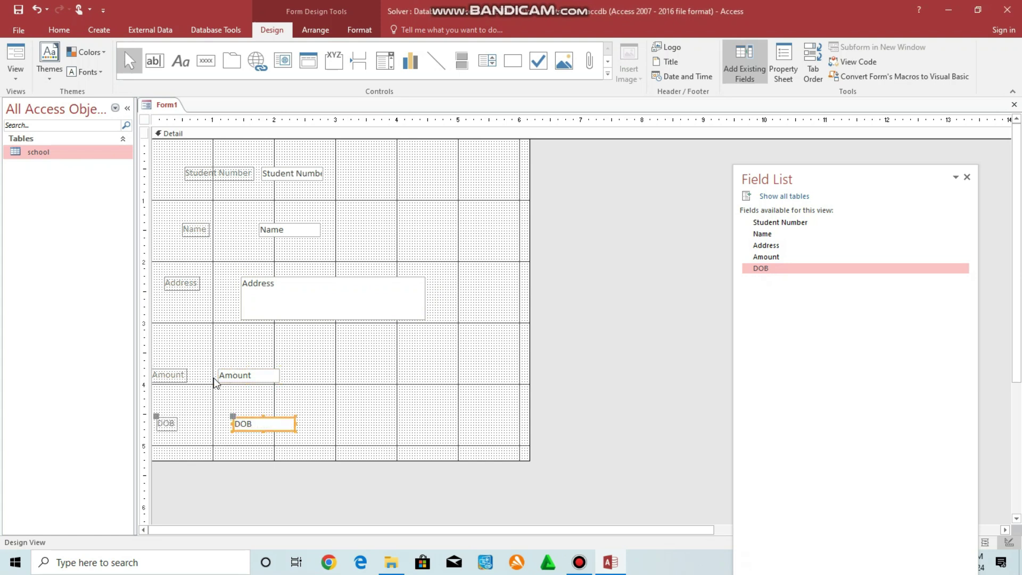
Realign the Amount, Address and DOB labels and boxes, and make the Detail section taller.
left_click(181, 376)
left_click(218, 369)
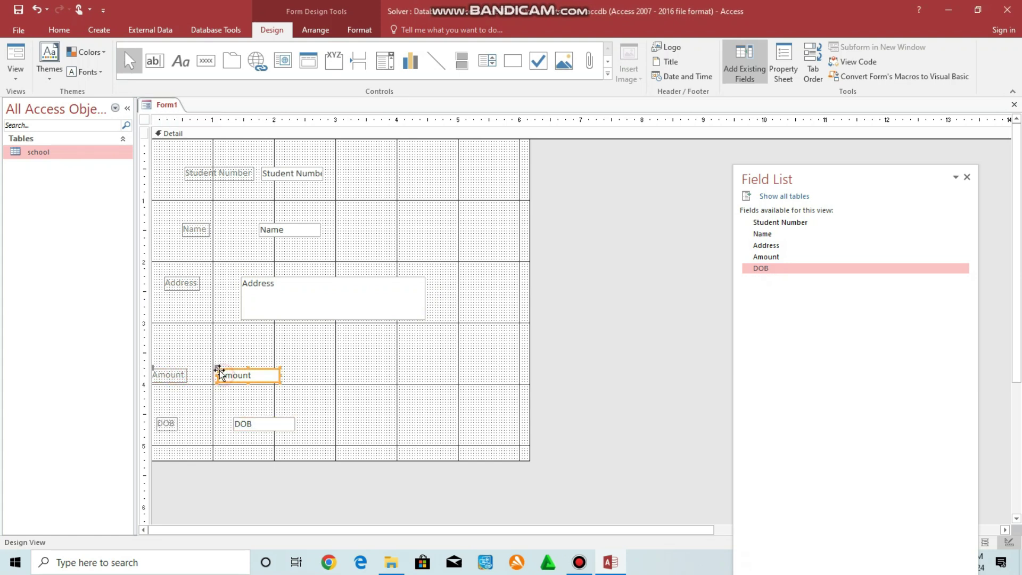
left_click_drag(217, 368, 256, 373)
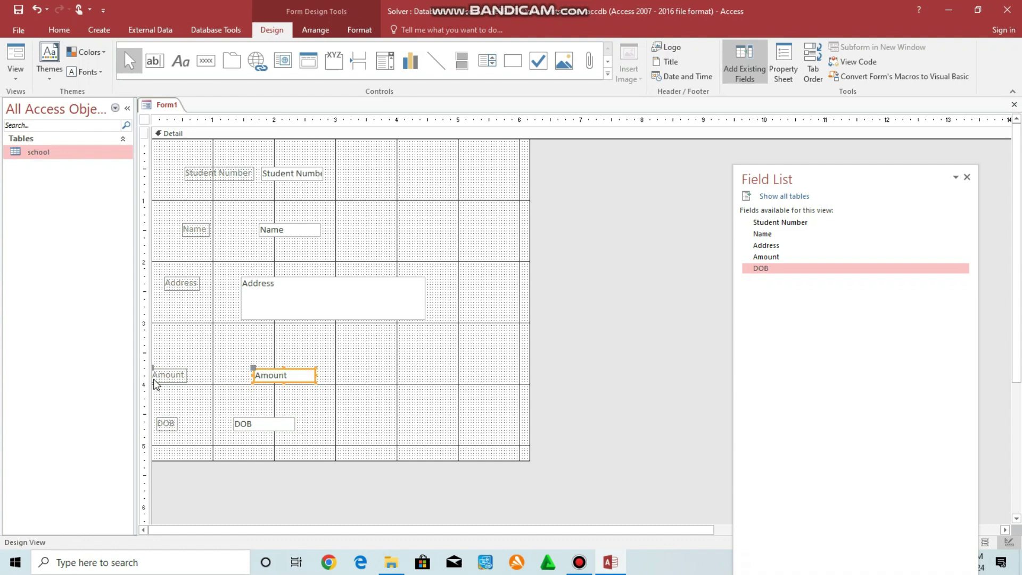
left_click(161, 376)
left_click_drag(153, 371, 174, 371)
left_click(187, 286)
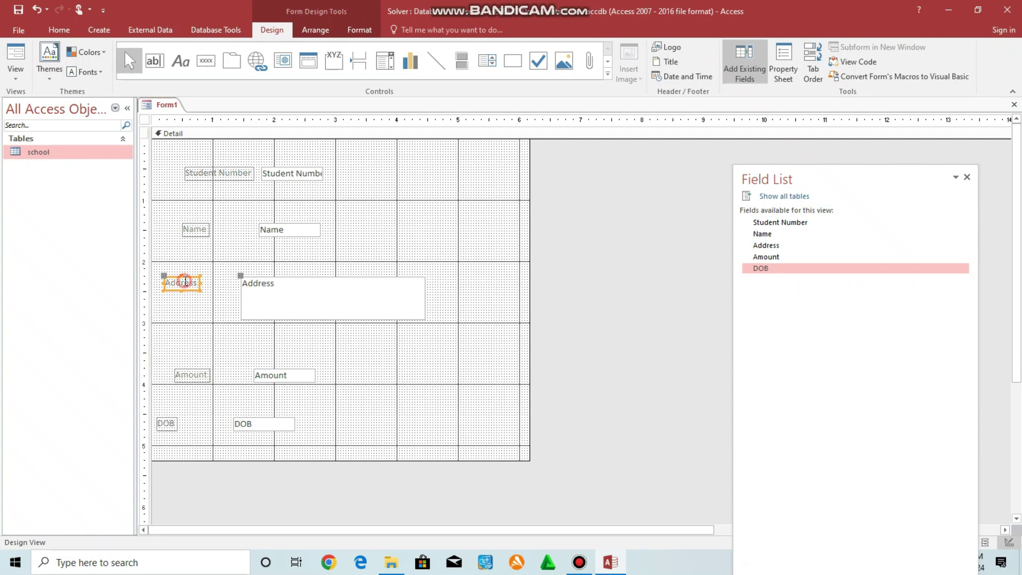
left_click_drag(163, 276, 175, 288)
left_click(258, 421)
left_click_drag(258, 421, 284, 421)
left_click(171, 423)
left_click_drag(156, 416, 184, 423)
left_click(302, 442)
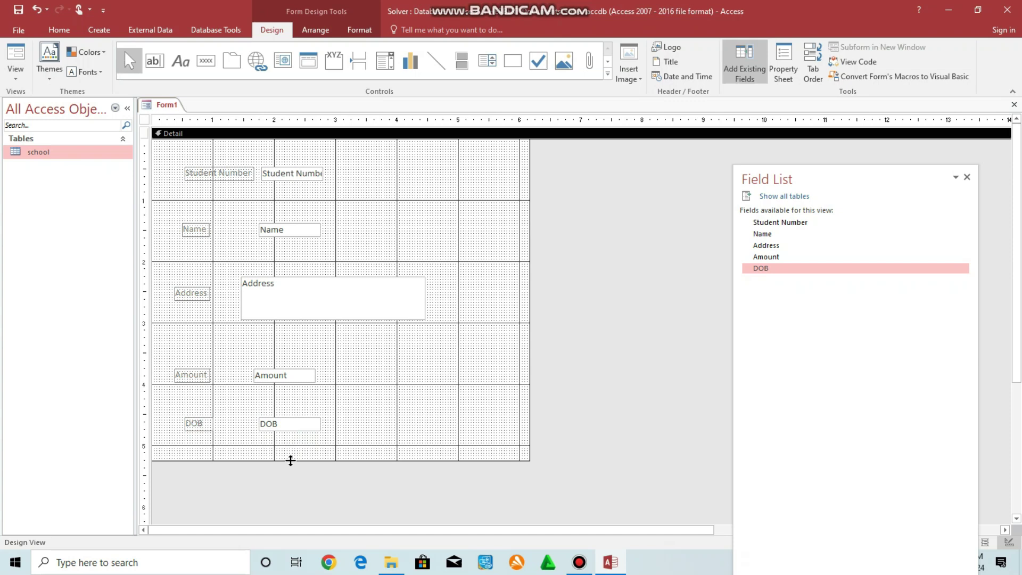
left_click_drag(291, 461, 291, 511)
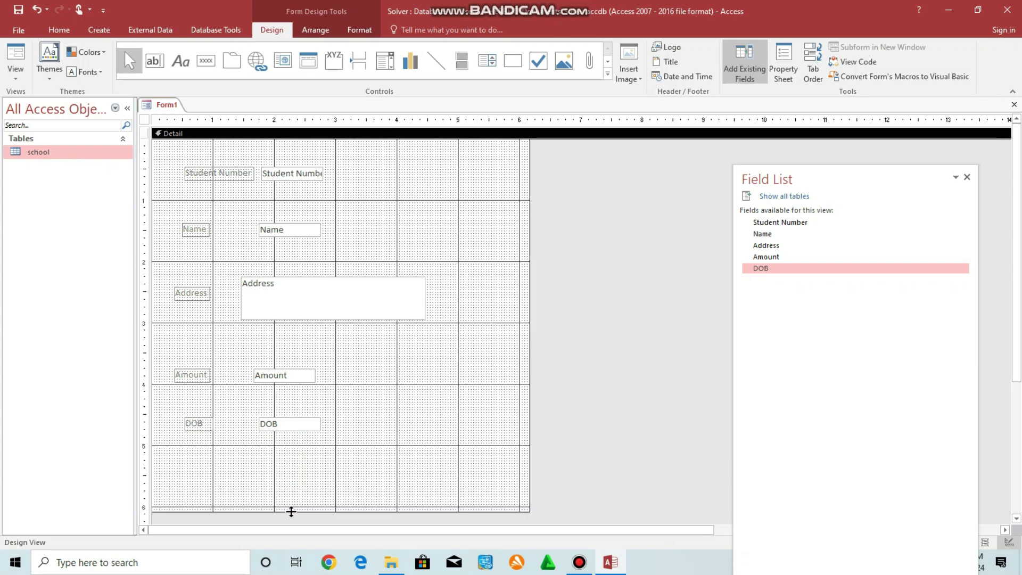
Add a text button 'Add Record' at the form's bottom that performs Add New Record.
left_click(207, 65)
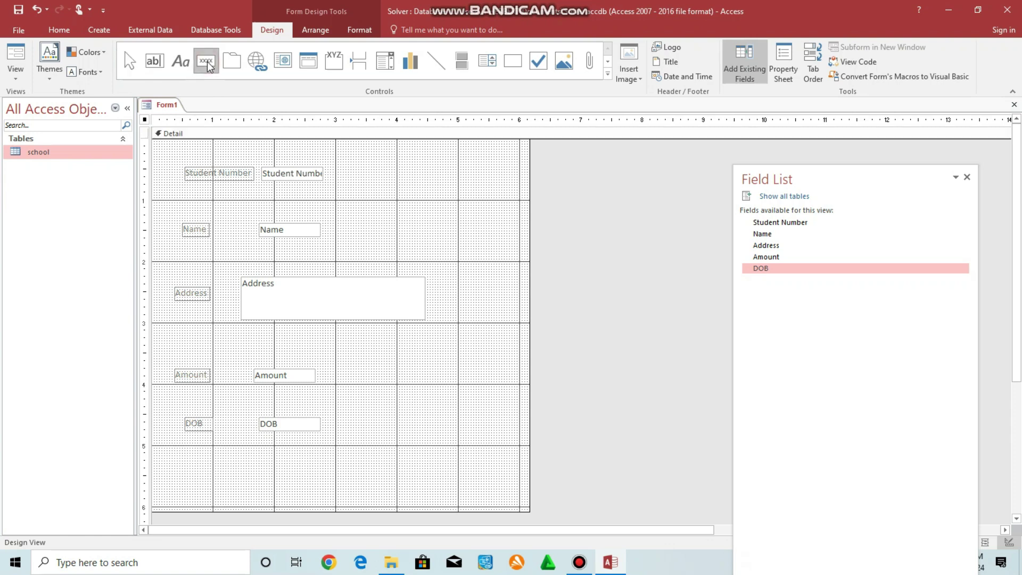
left_click(206, 470)
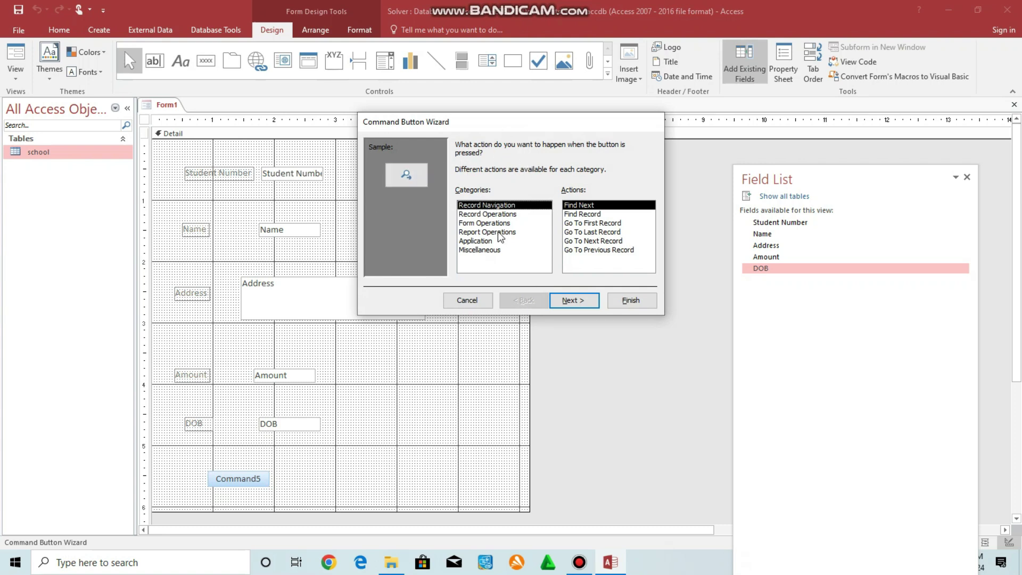
left_click(493, 214)
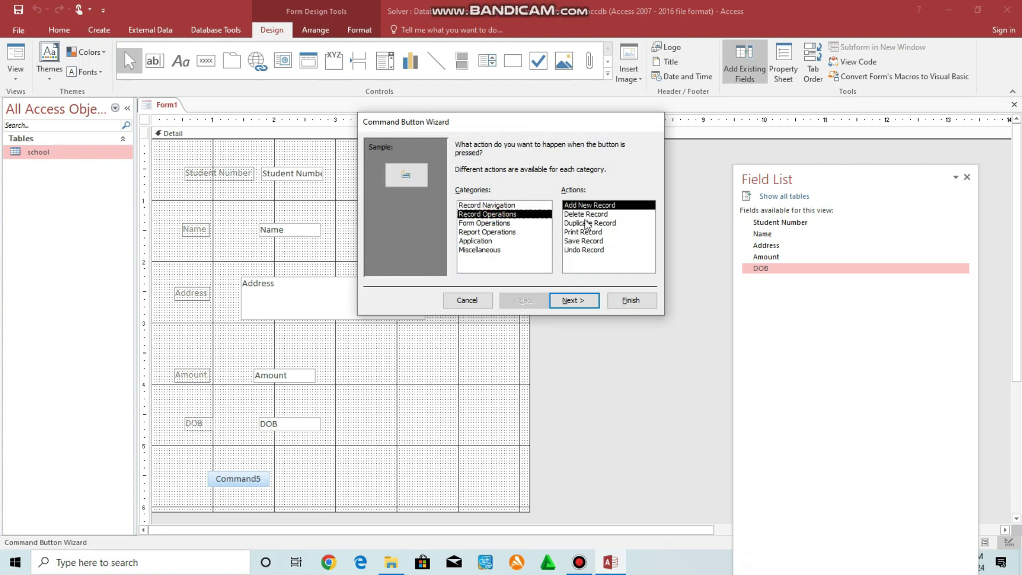
left_click(589, 208)
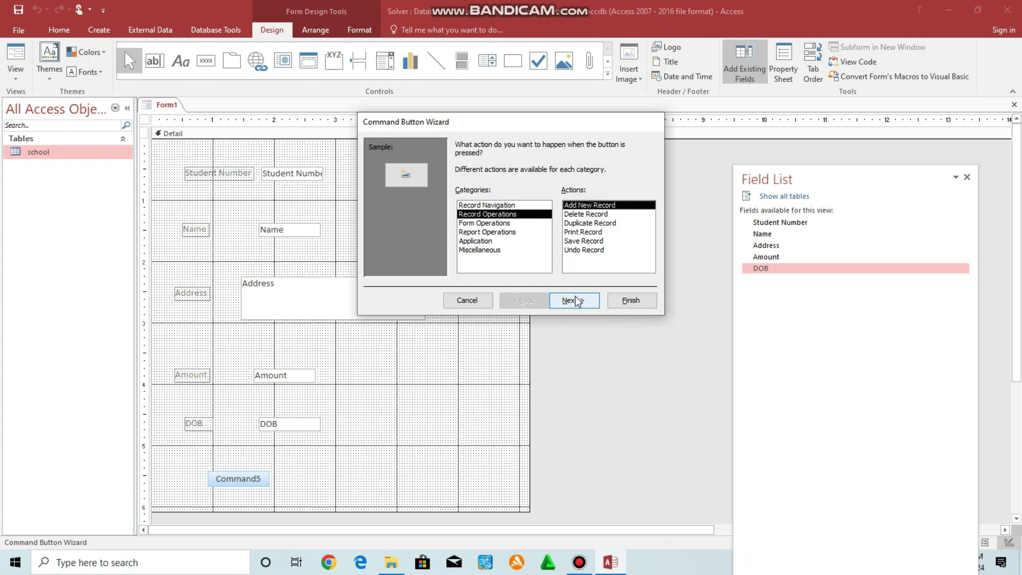
left_click(574, 301)
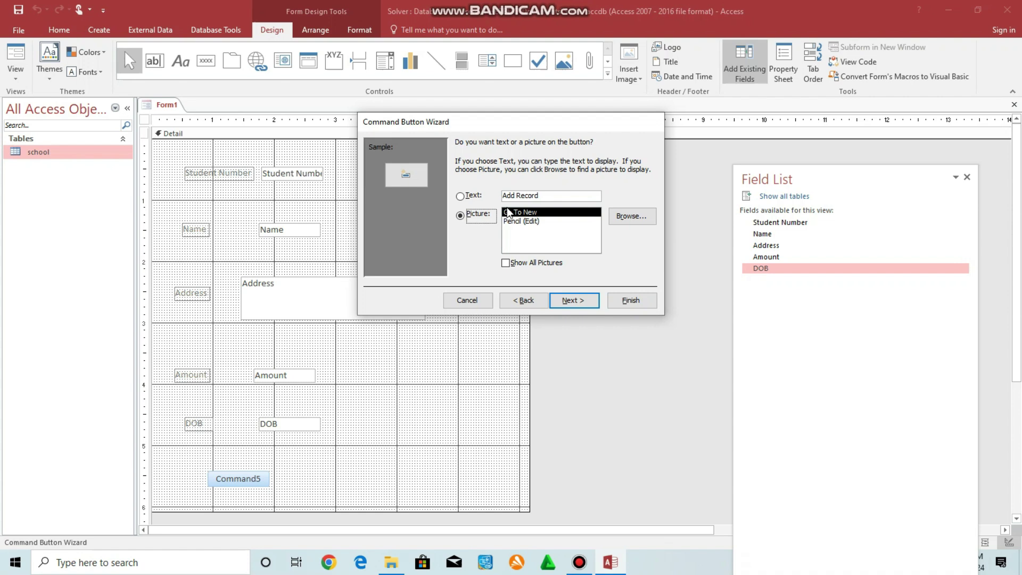
left_click(462, 196)
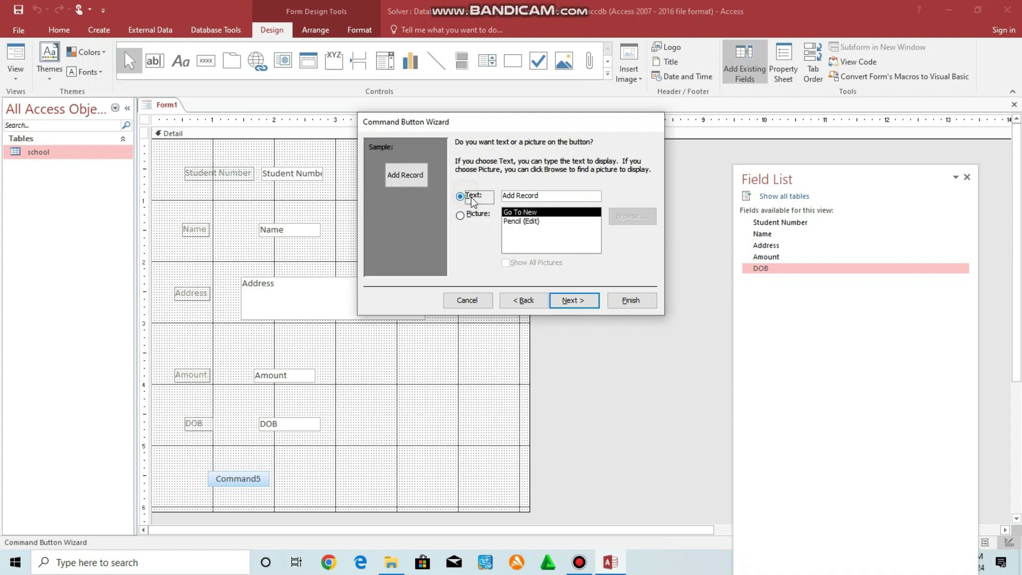
left_click(569, 301)
left_click(648, 300)
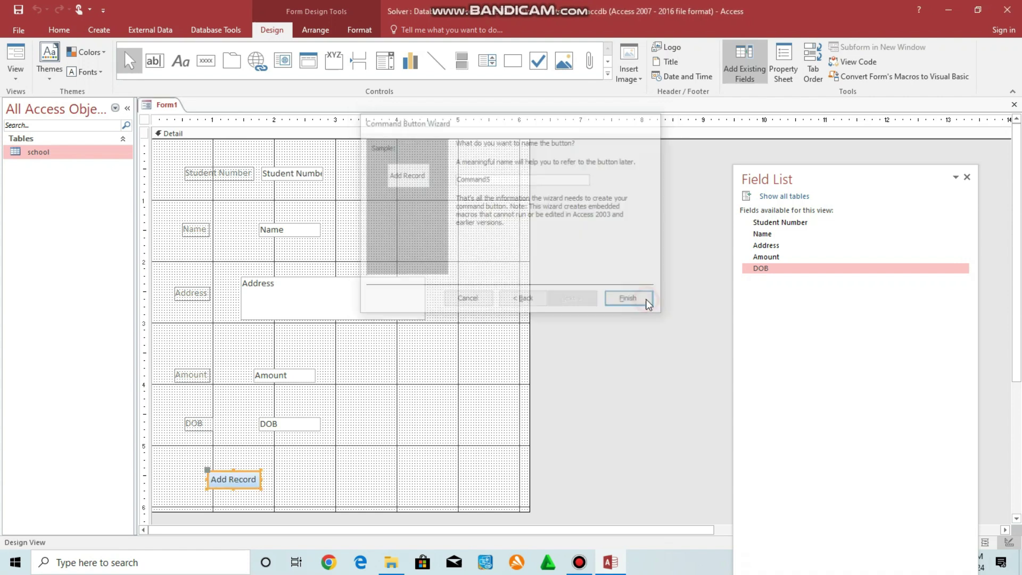
left_click(206, 63)
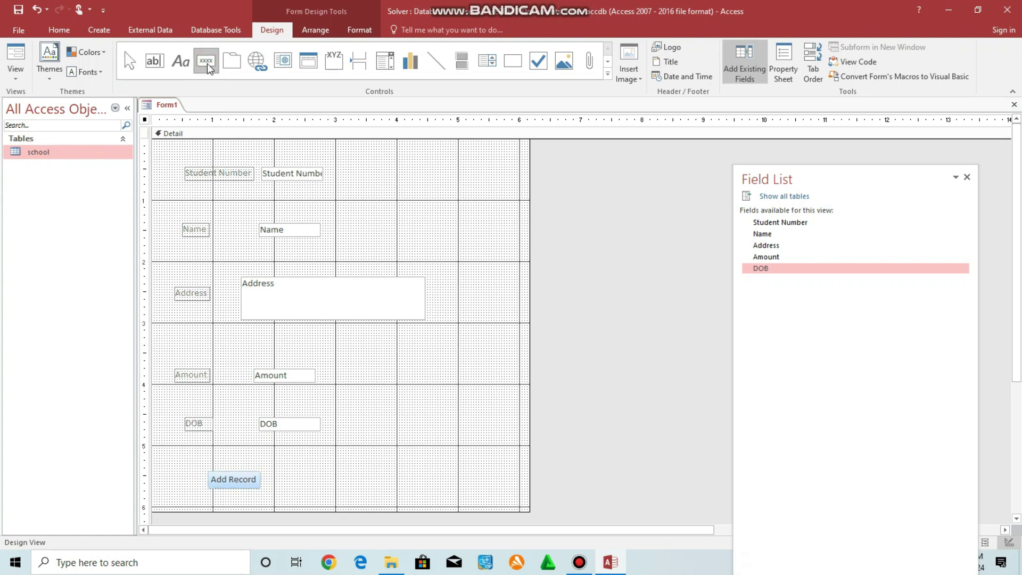
Add a text button beside Add Record using the Record Operations > Save Record action.
left_click(307, 470)
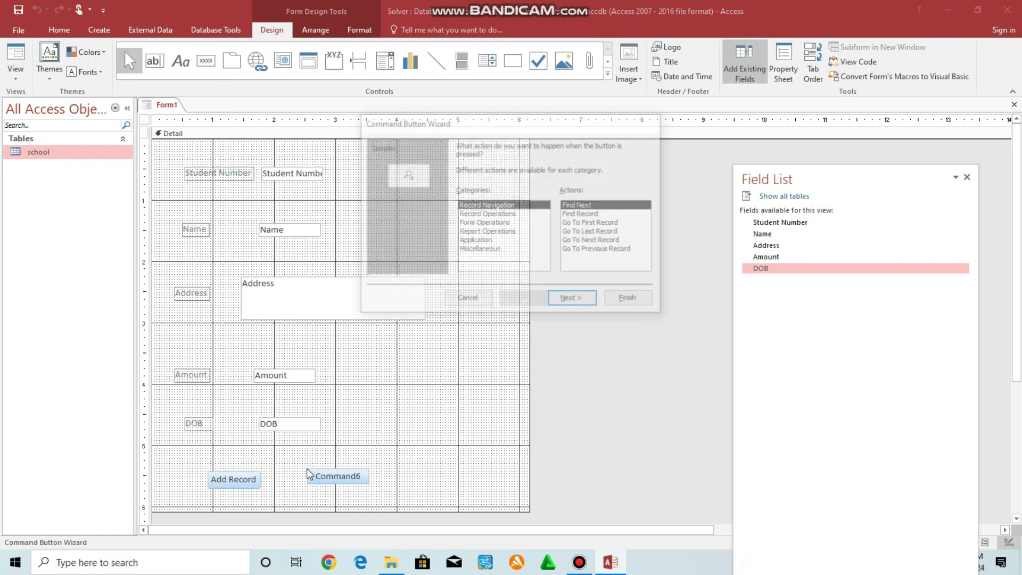
left_click(496, 214)
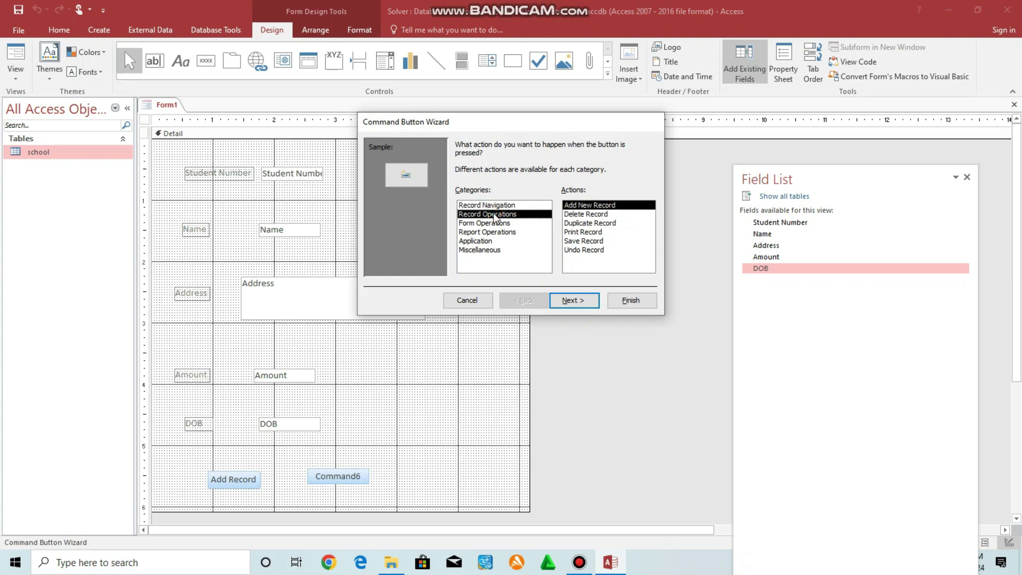
left_click(572, 242)
left_click(573, 299)
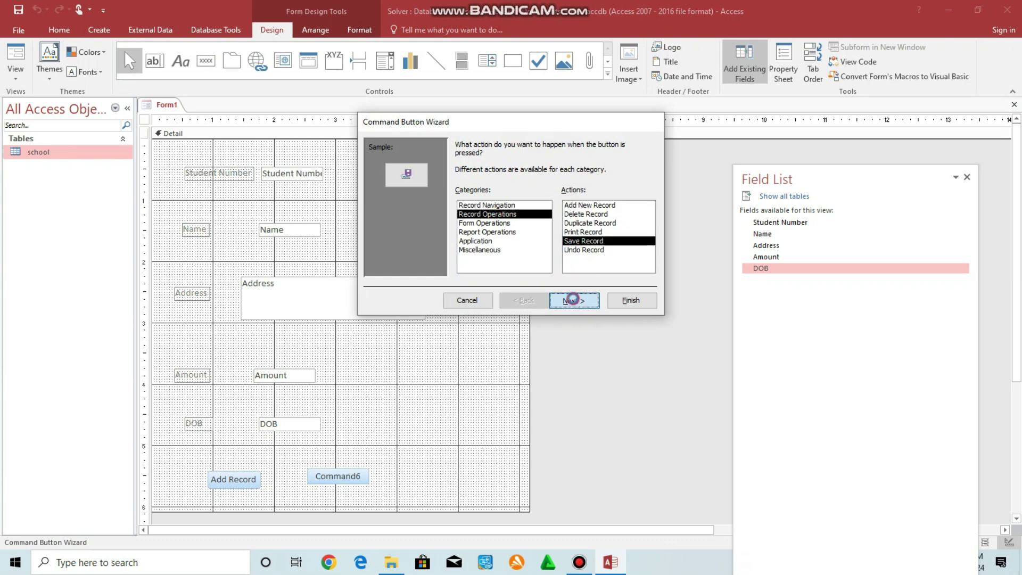
left_click(477, 195)
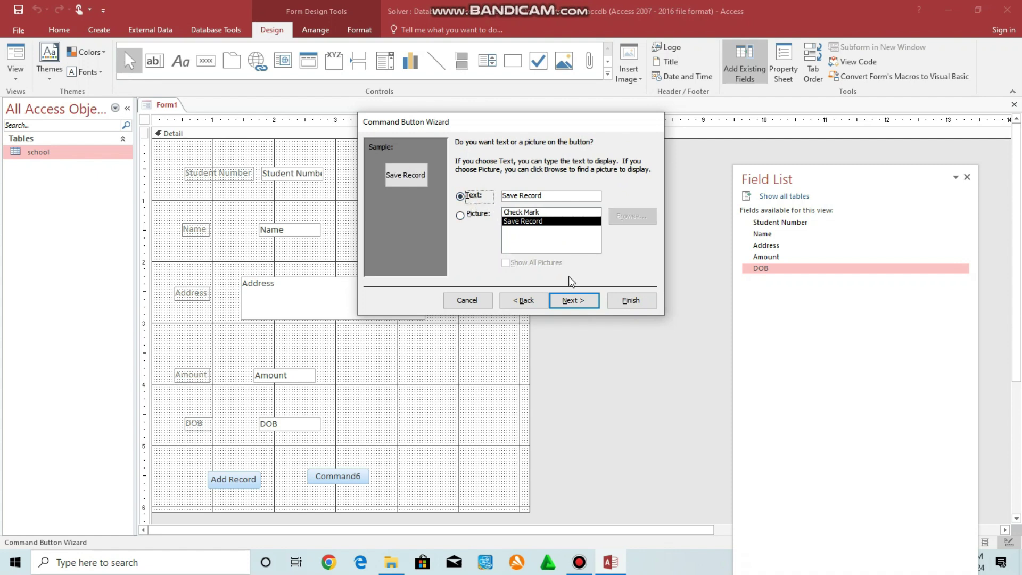
left_click(578, 302)
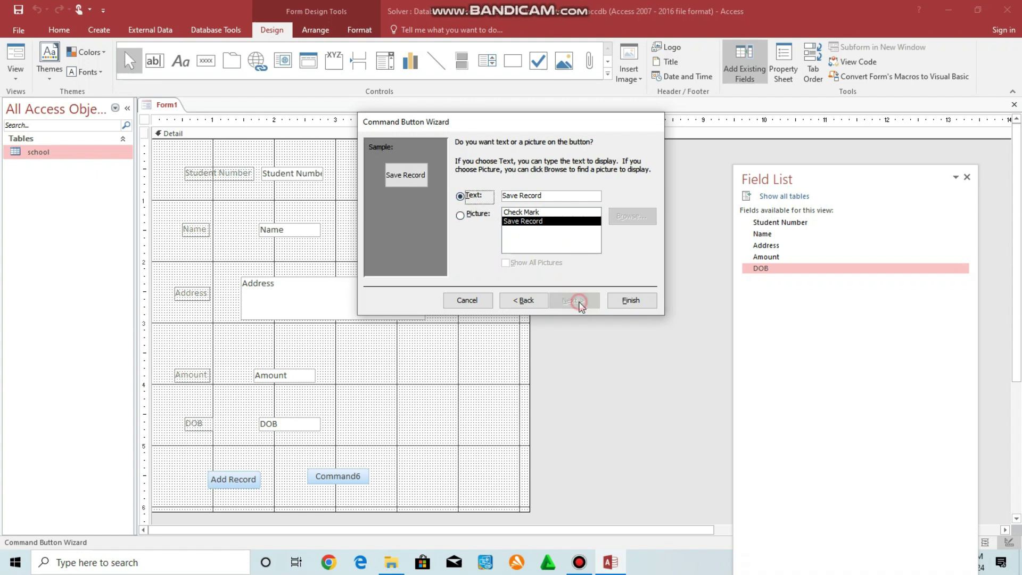
left_click(640, 301)
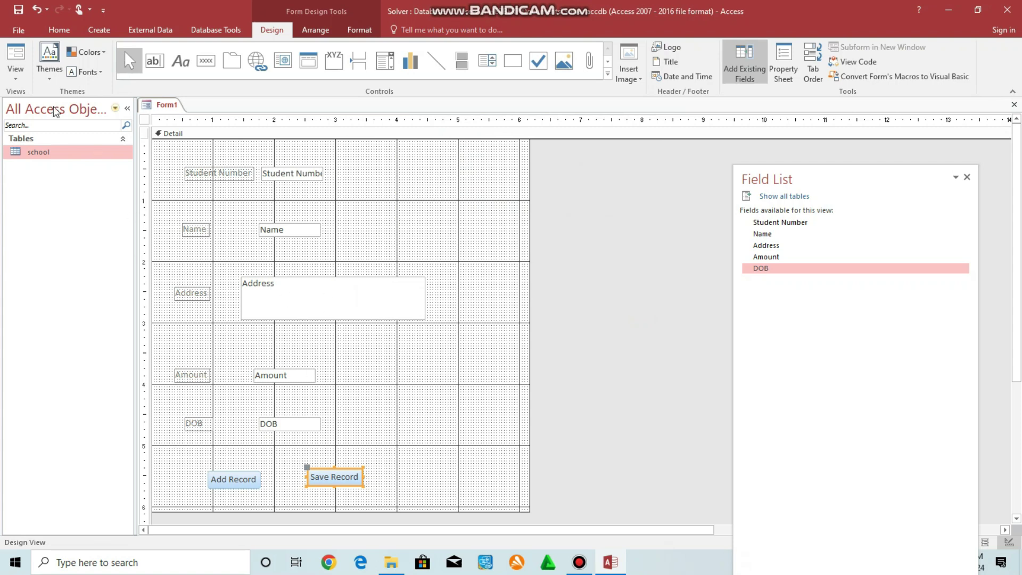
Open the school table, then switch Form1 to Form View showing record 1.
double_click(32, 152)
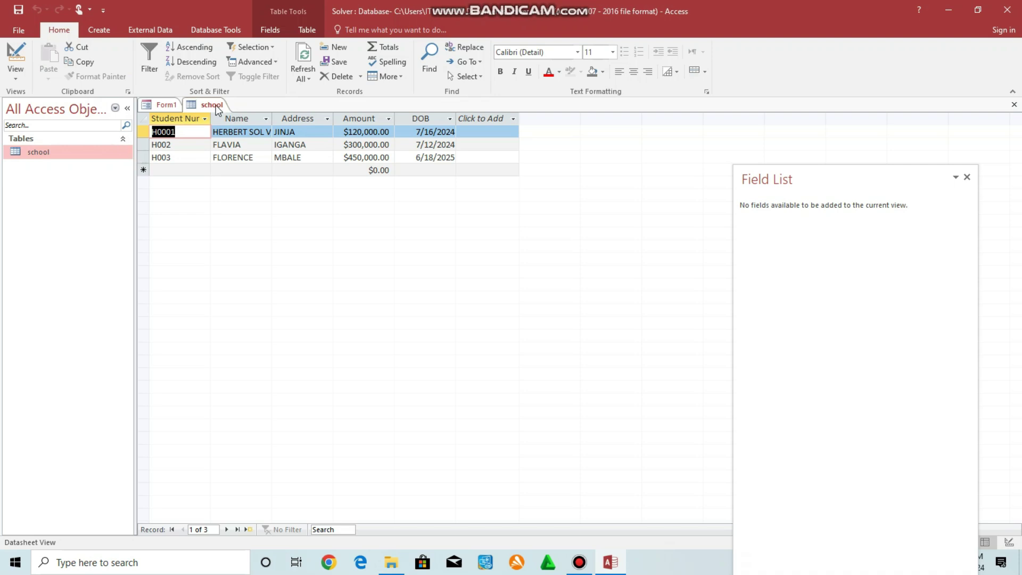
right_click(169, 105)
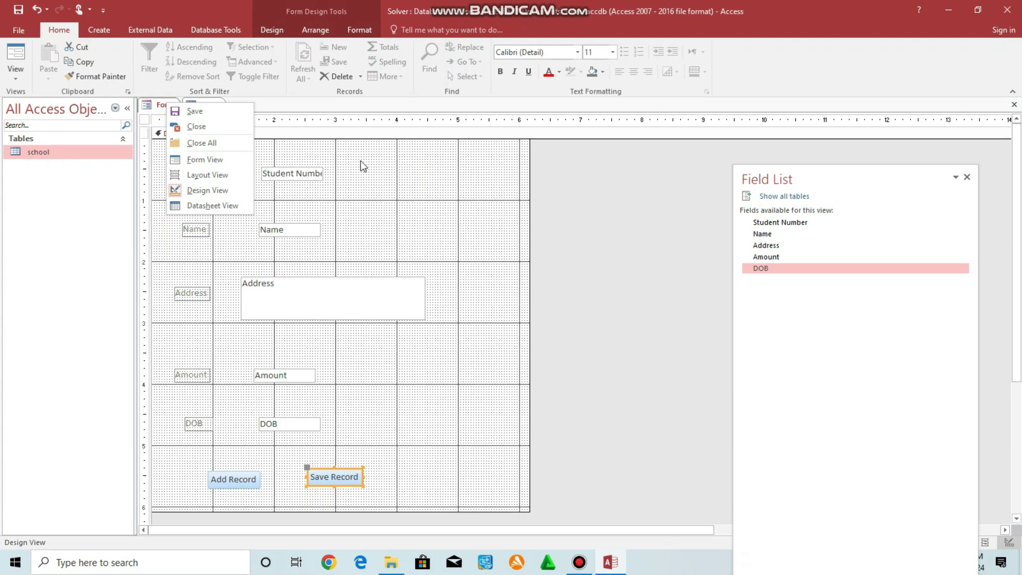
left_click(199, 160)
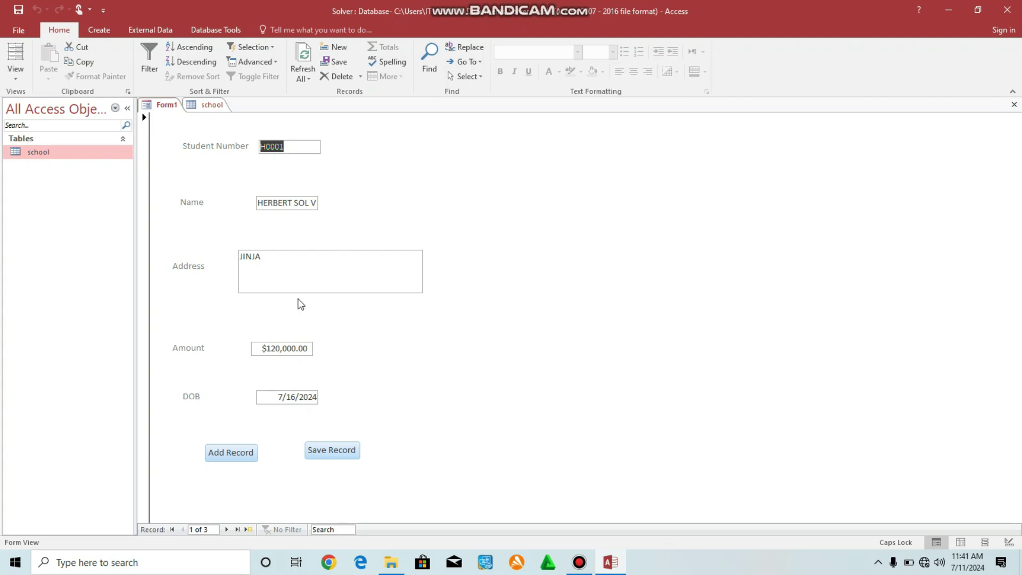
Start a new blank record and enter Student Number H004.
left_click(238, 453)
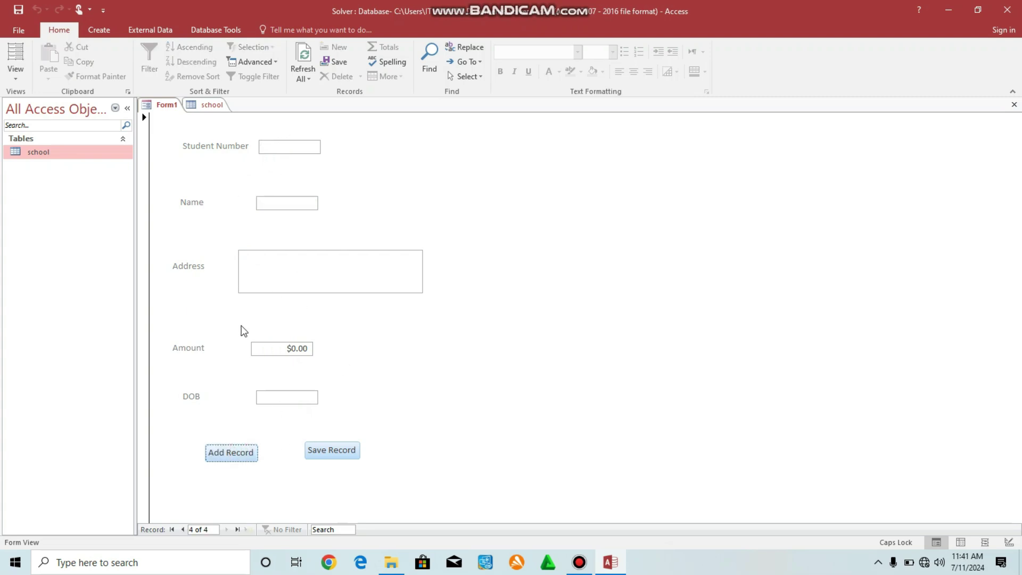
left_click(274, 145)
key("Caps_Lock")
type("h00")
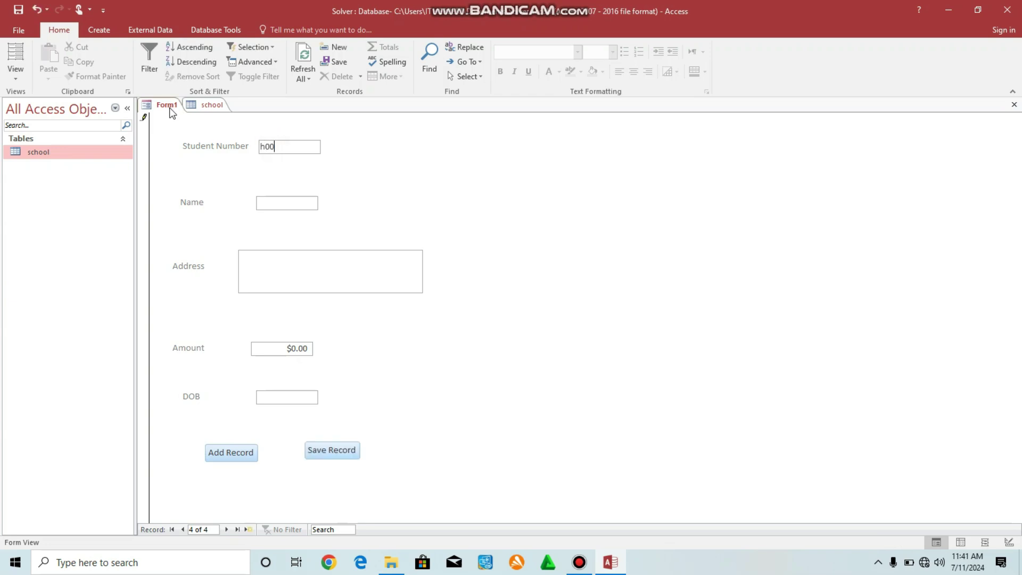
left_click(212, 105)
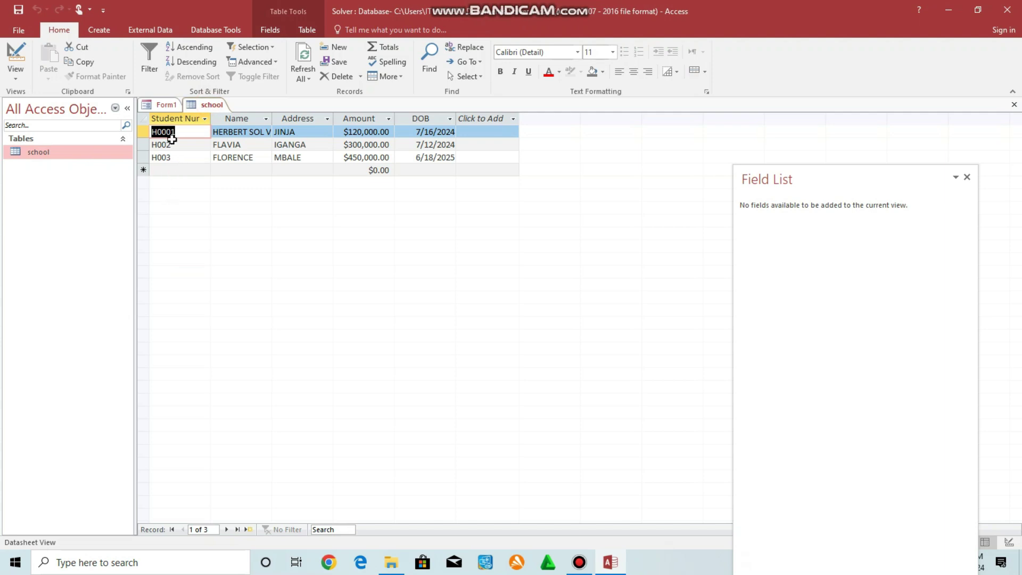
left_click(169, 106)
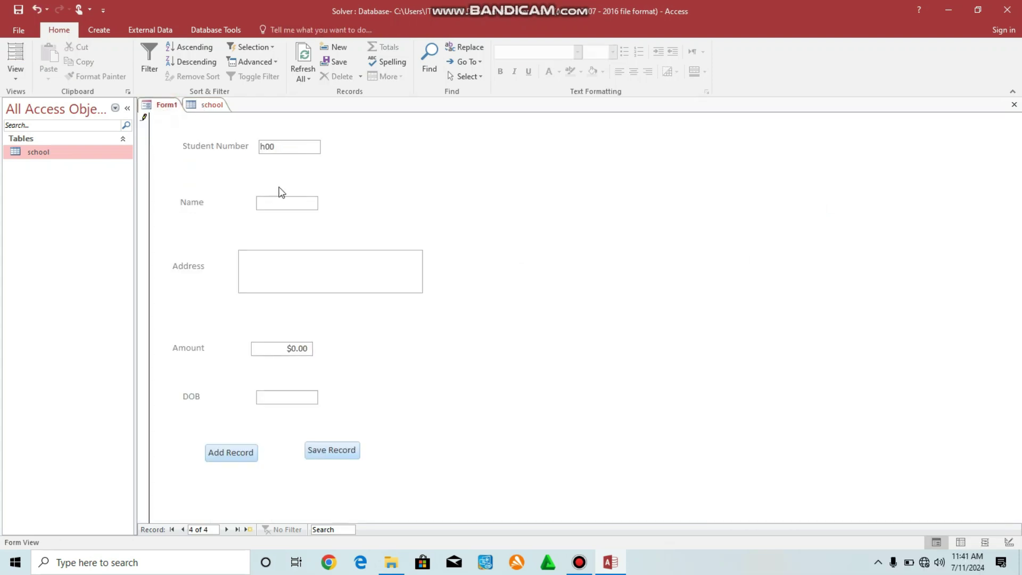
key("Caps_Lock")
type("H004")
Fill in the student's name, address and the amount 500000.
left_click(288, 204)
left_click(286, 266)
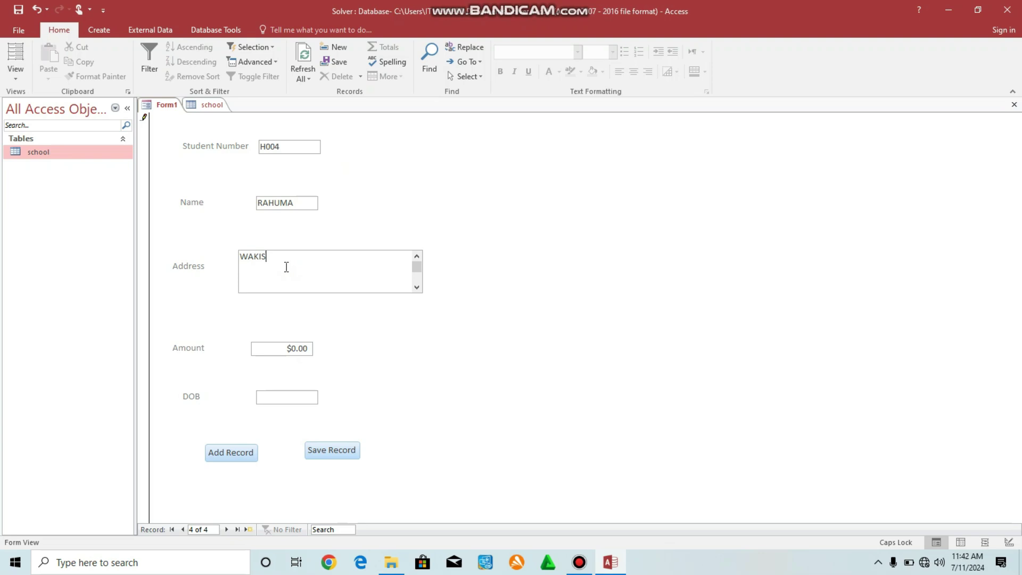
left_click(281, 346)
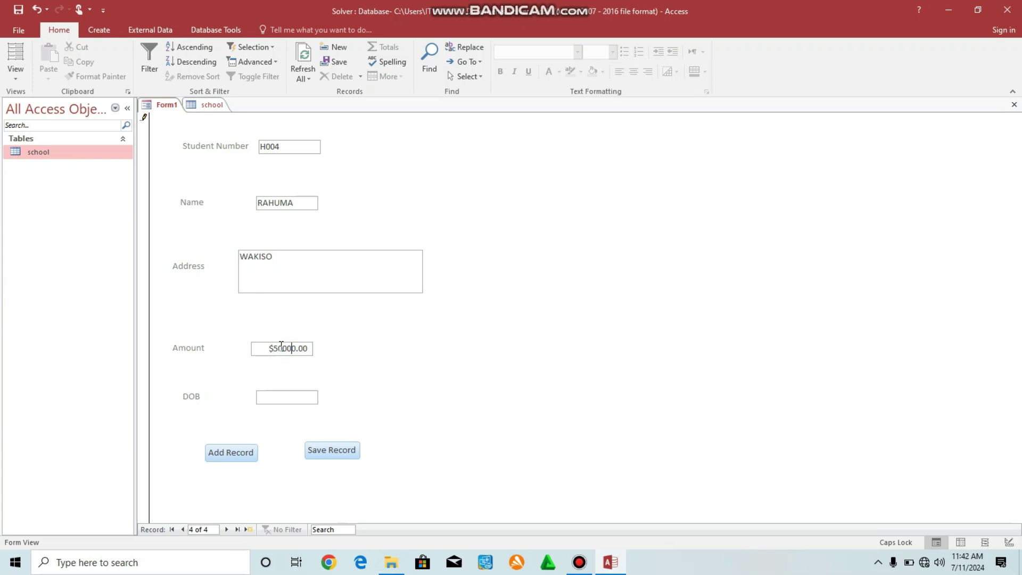
left_click(275, 395)
Pick 10/23/2024 as the DOB, save the record, and show the school table.
left_click(325, 395)
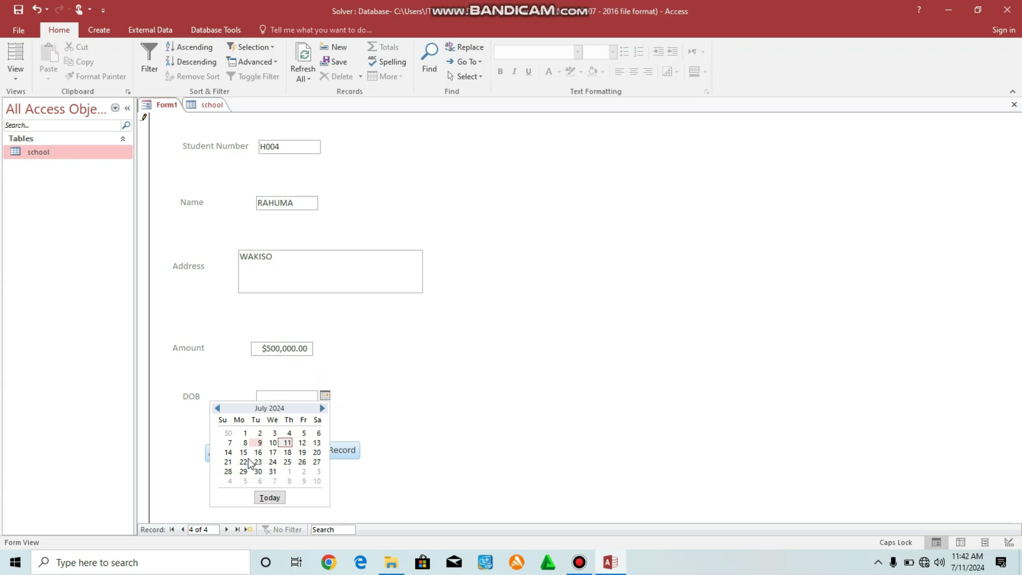
left_click(322, 408)
left_click(322, 408)
left_click(322, 408)
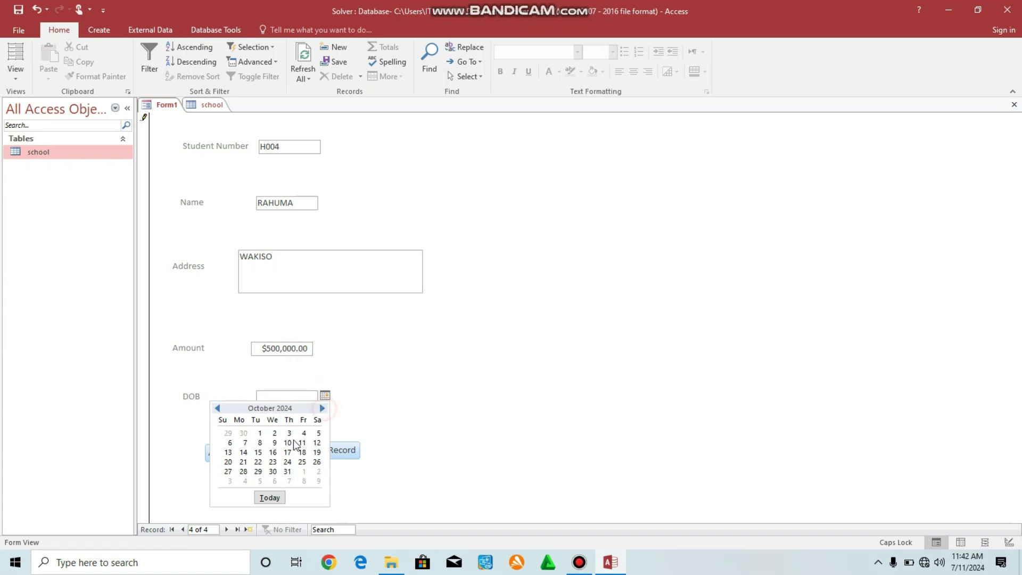
left_click(272, 461)
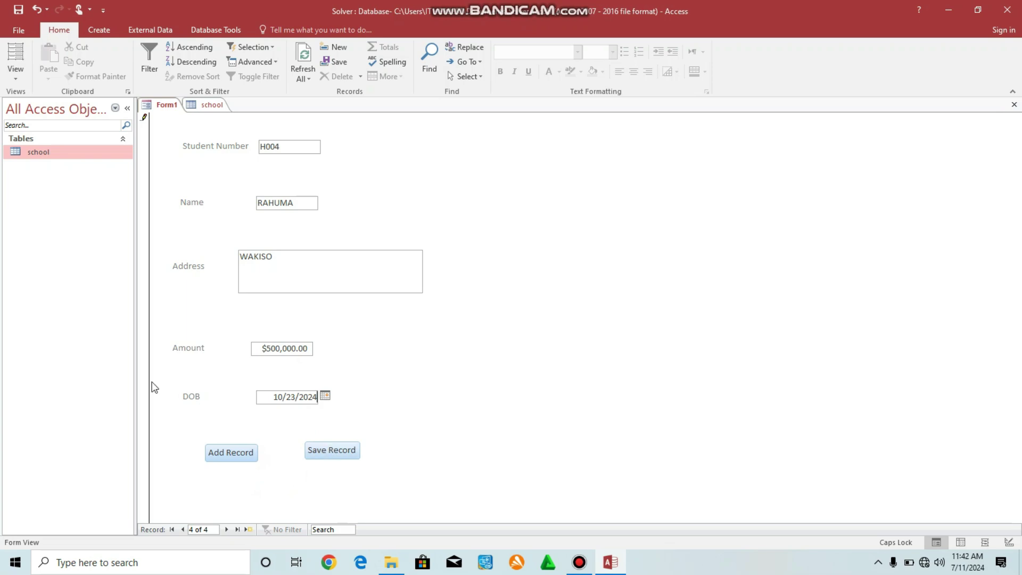
left_click(345, 456)
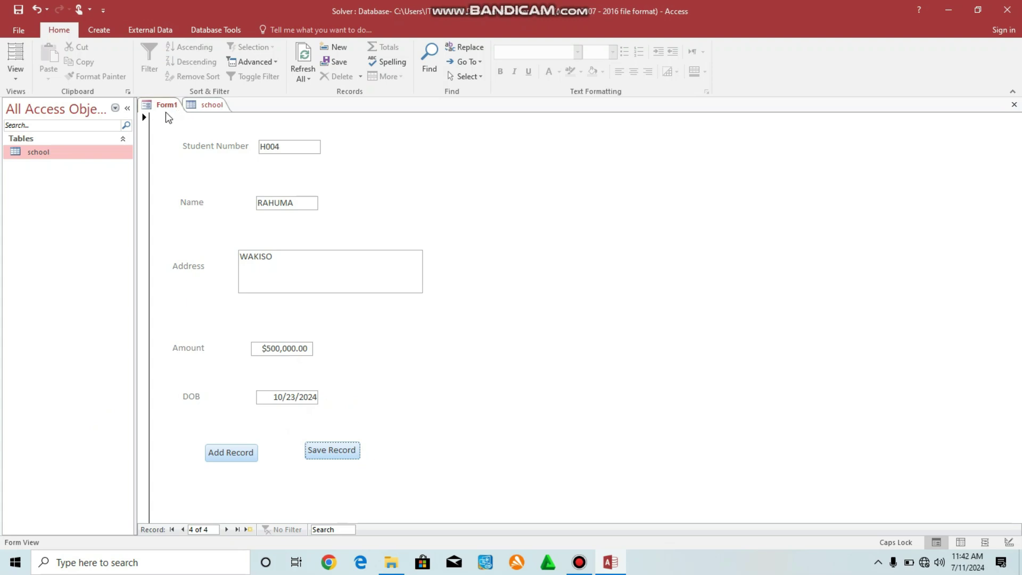
left_click(211, 106)
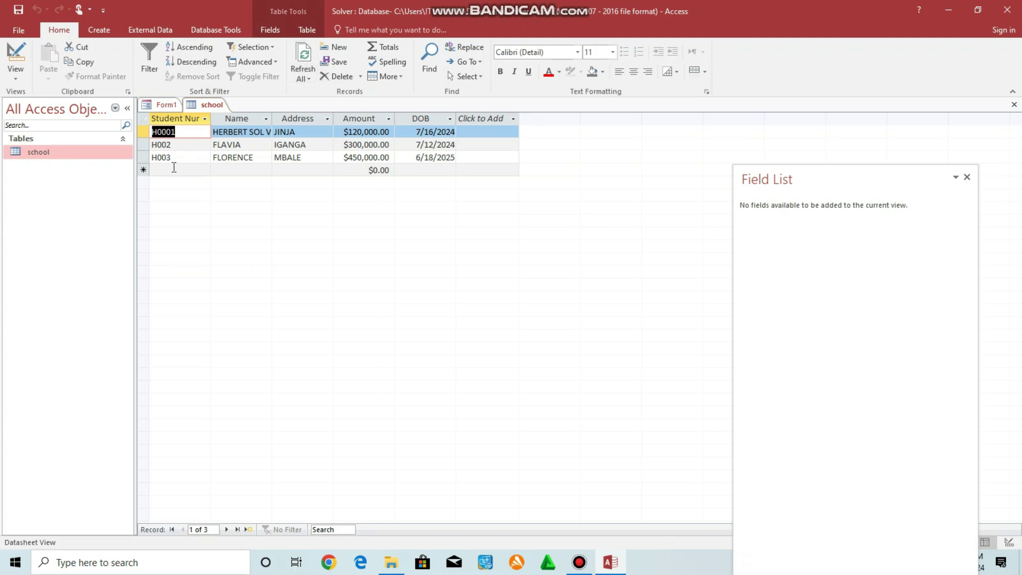
Refresh the school datasheet so record H004 appears, then move to the Name column.
left_click(303, 67)
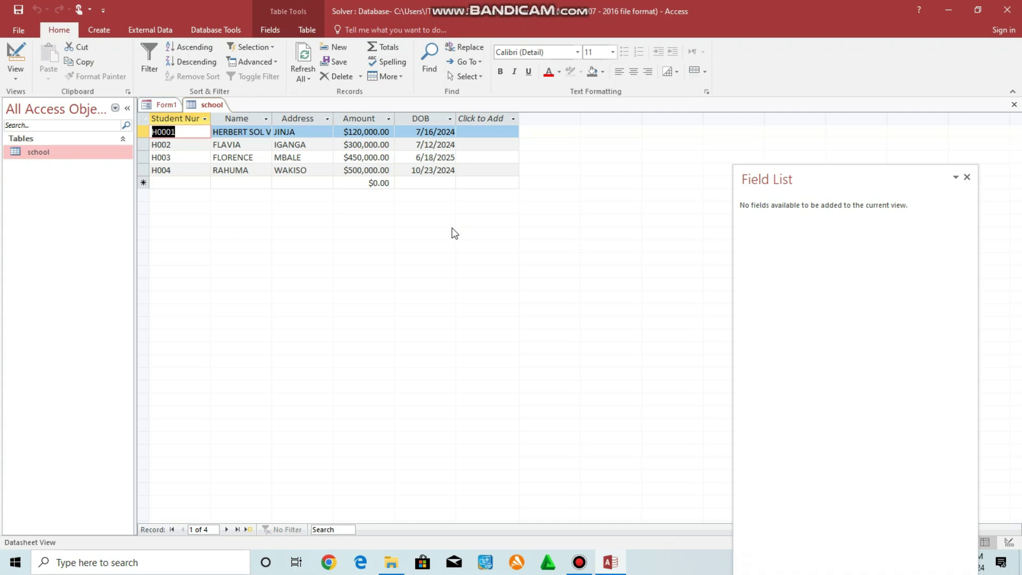
key("Tab")
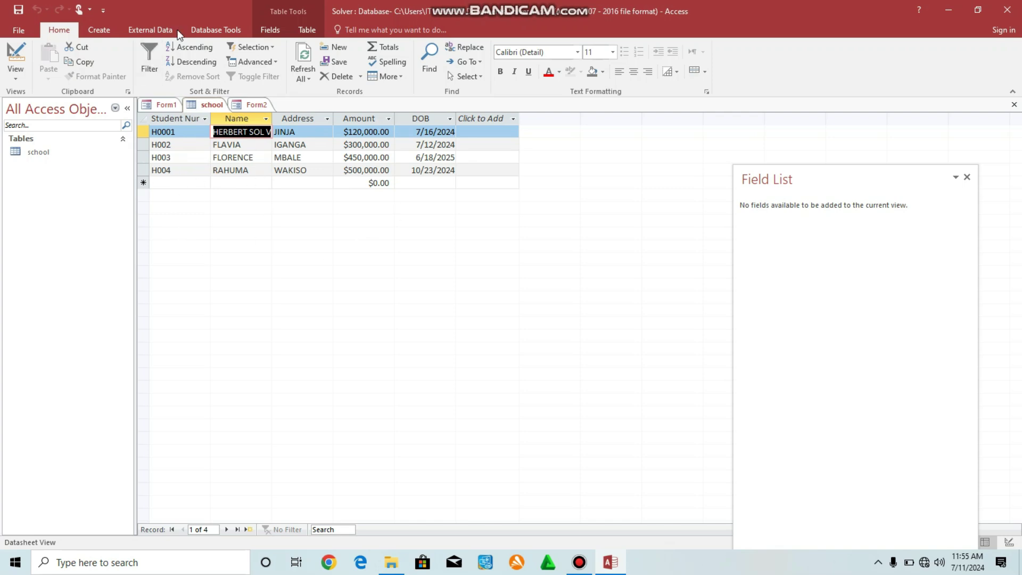
Create a new query in Query Design containing the school table.
left_click(100, 29)
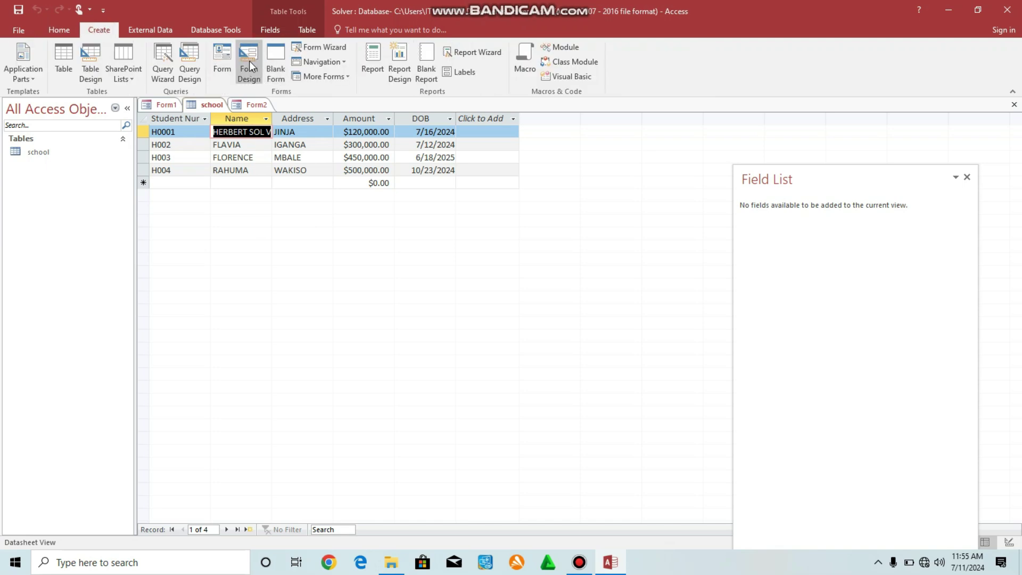
left_click(187, 60)
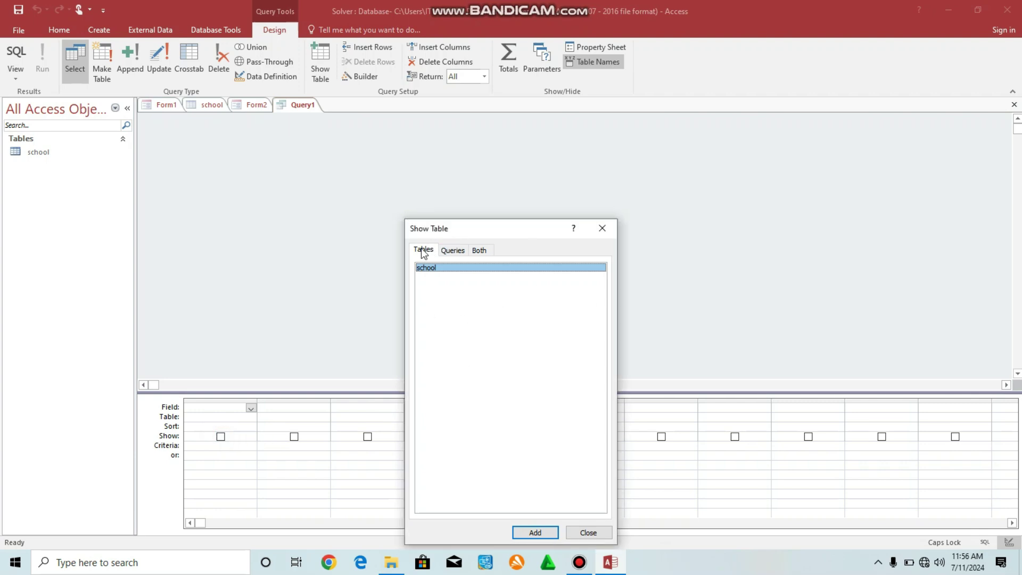
left_click(535, 533)
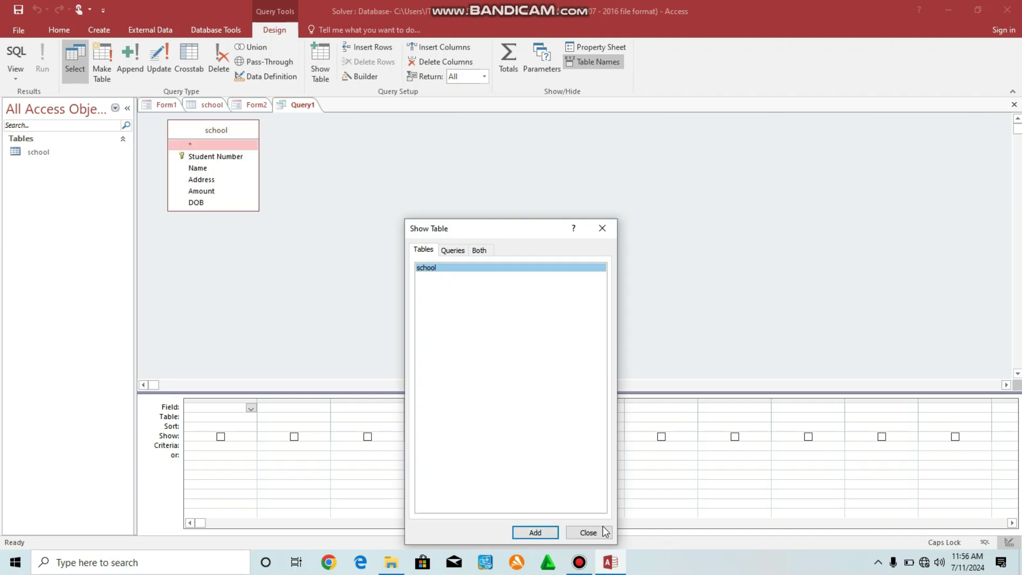
left_click(588, 532)
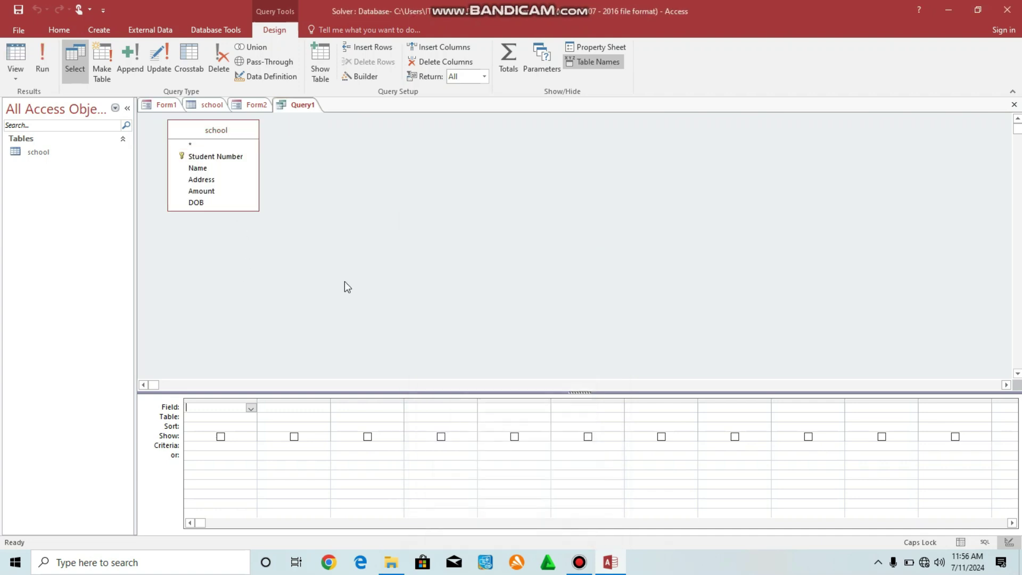
Add Student Number, Name, Address, Amount and DOB to the query grid.
double_click(206, 155)
double_click(195, 168)
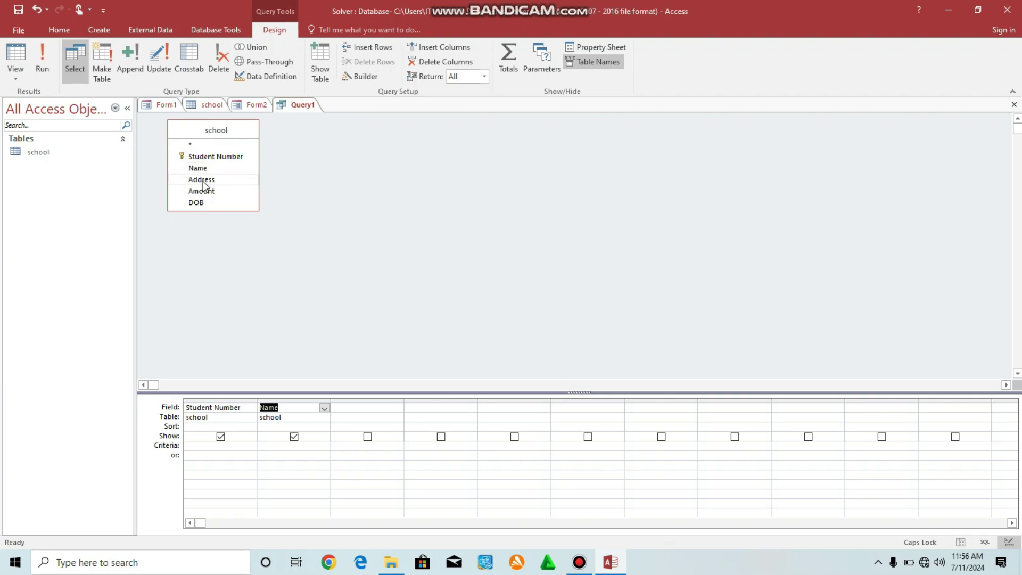
double_click(202, 181)
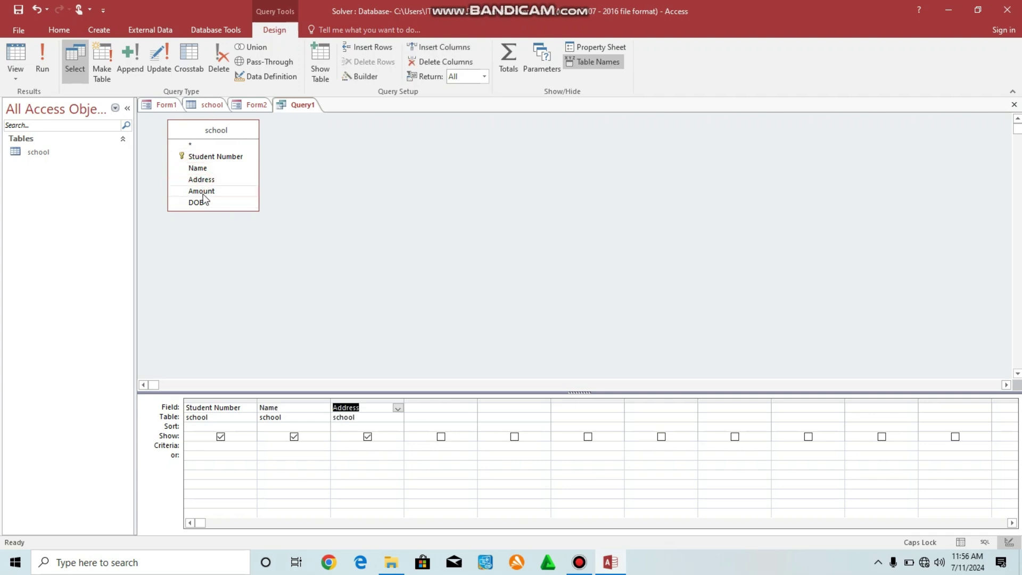
double_click(204, 189)
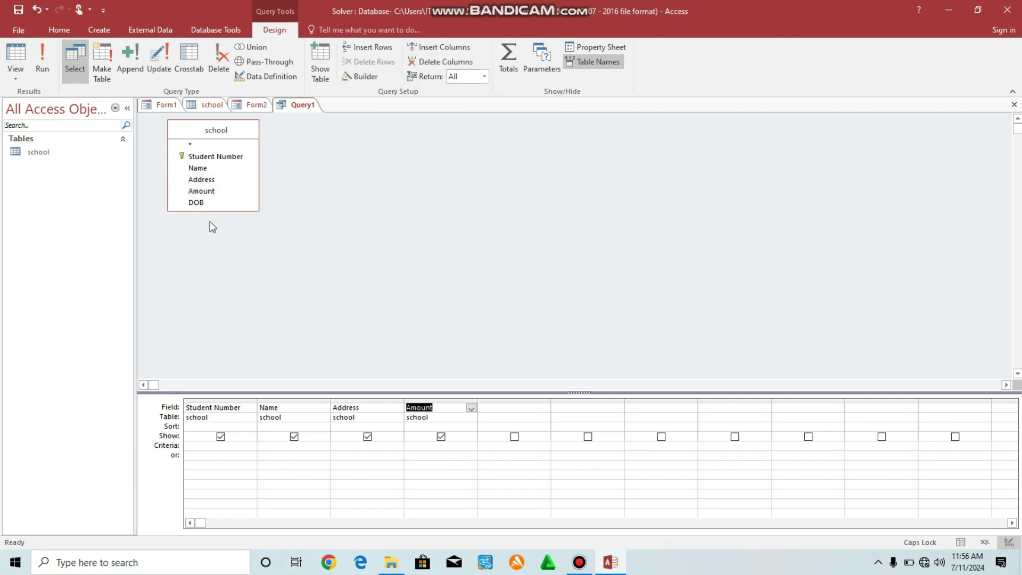
double_click(200, 203)
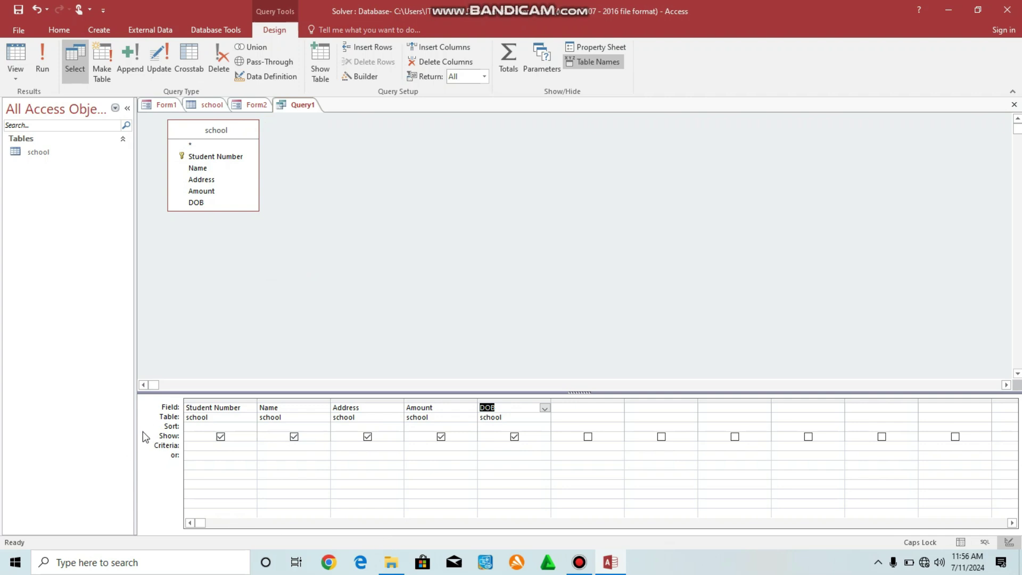
Enter the criterion F* under Name, then switch to the school table.
left_click(271, 447)
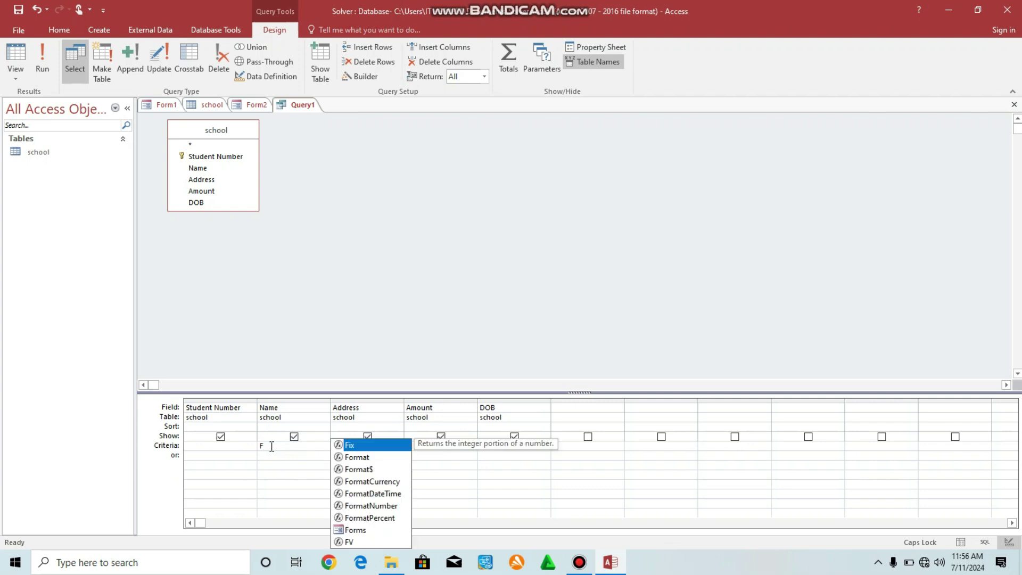
key("Escape")
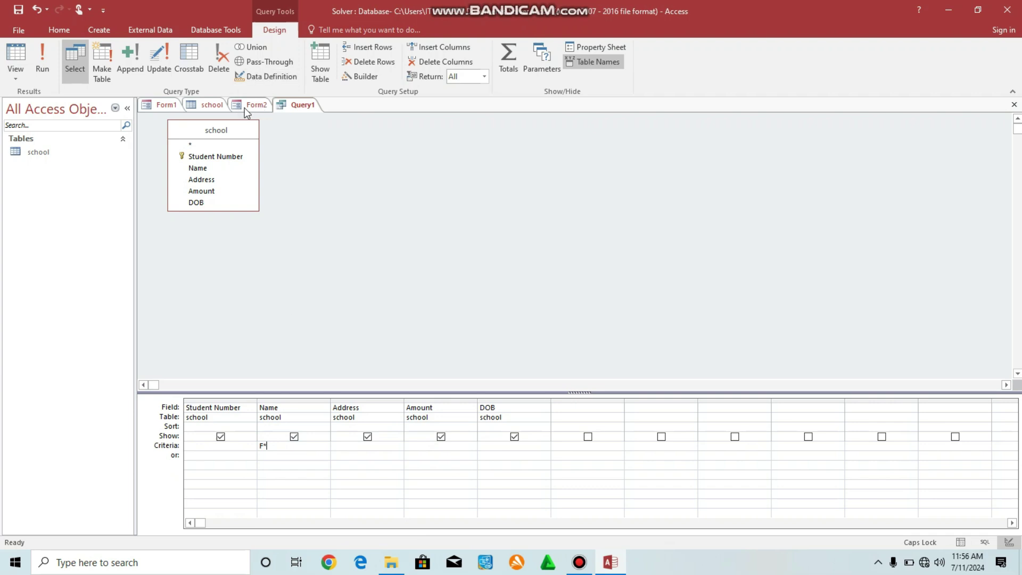
left_click(213, 105)
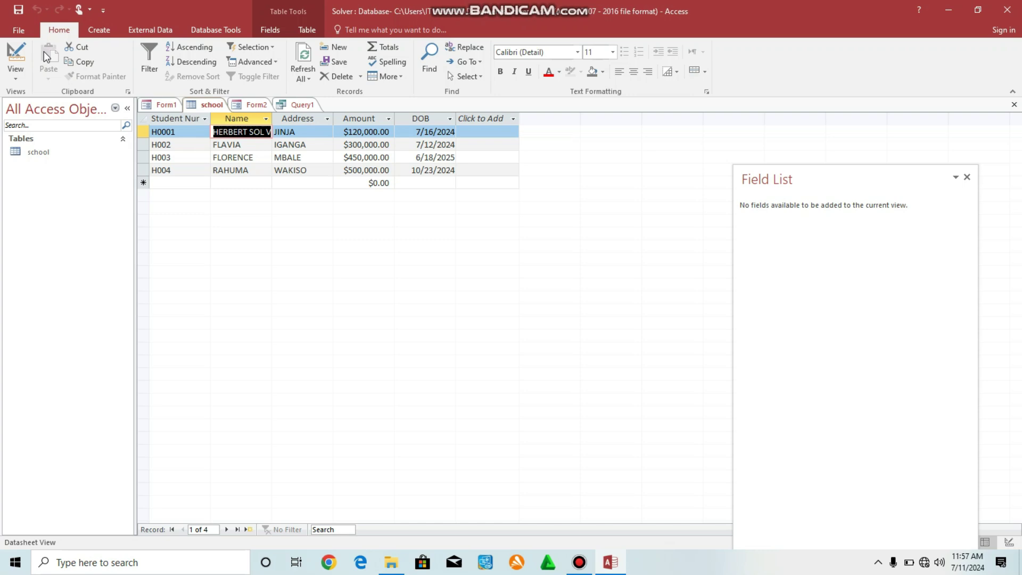
Run Query1 in Datasheet View, listing only records H002 and H003.
left_click(107, 32)
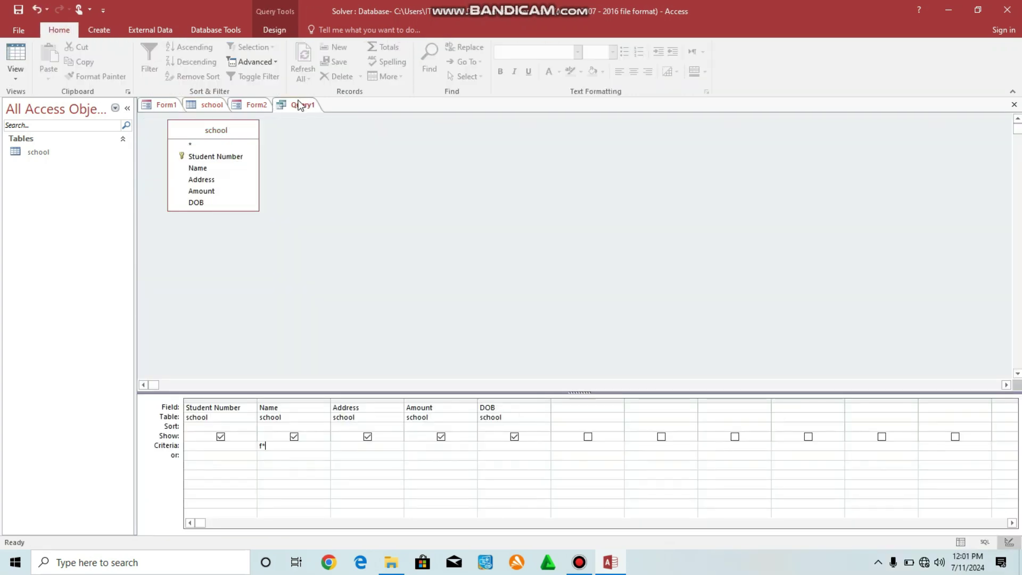
left_click(299, 104)
right_click(299, 105)
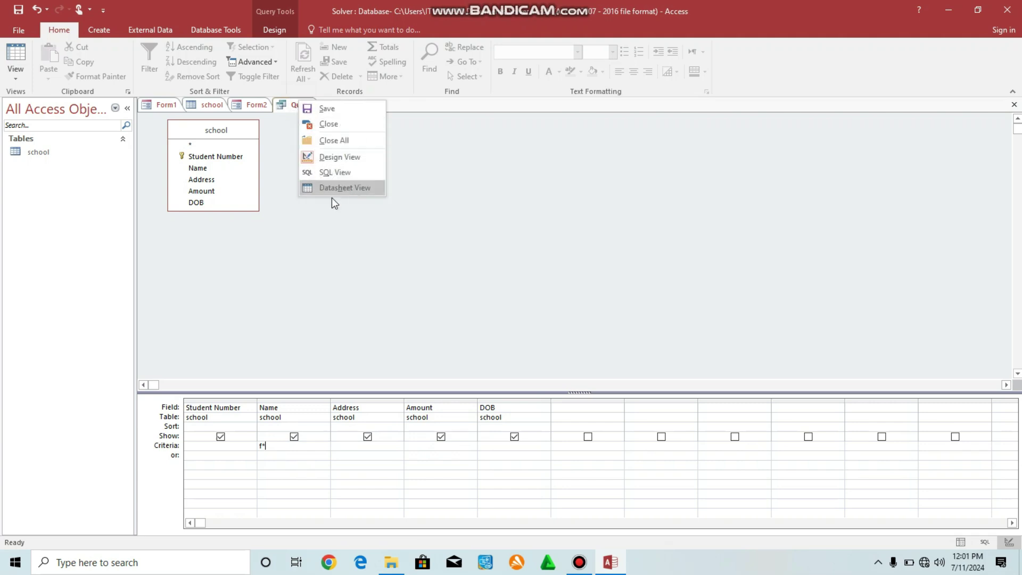
left_click(363, 188)
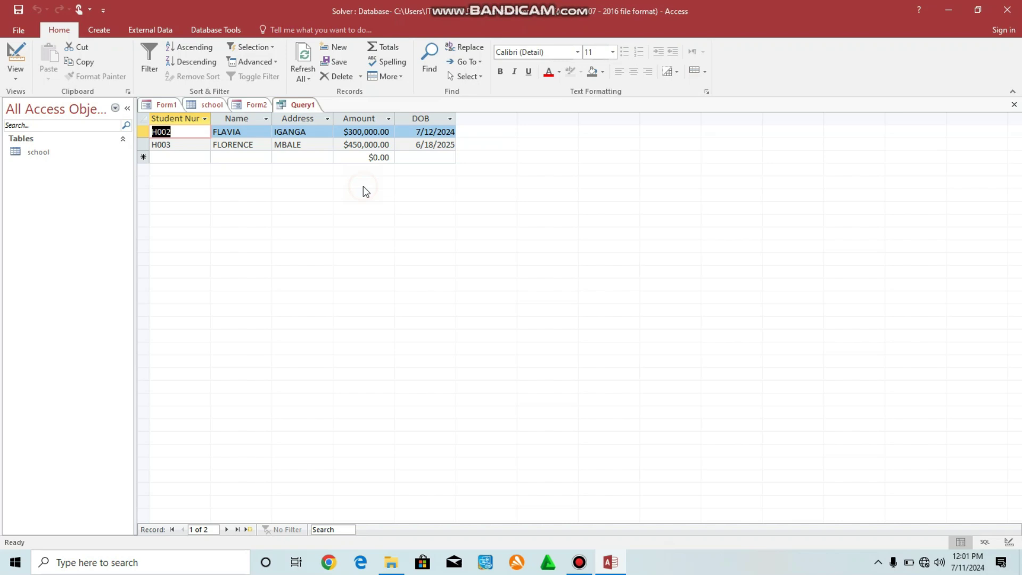